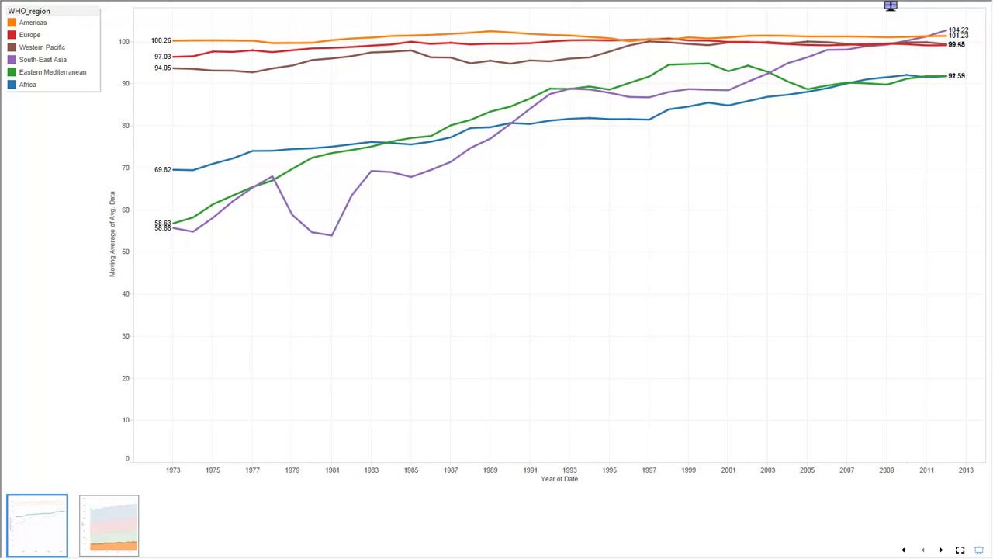
# - Highlight the Africa and Eastern Mediterranean lines in the WHO-region chart
pyautogui.click(168, 171)
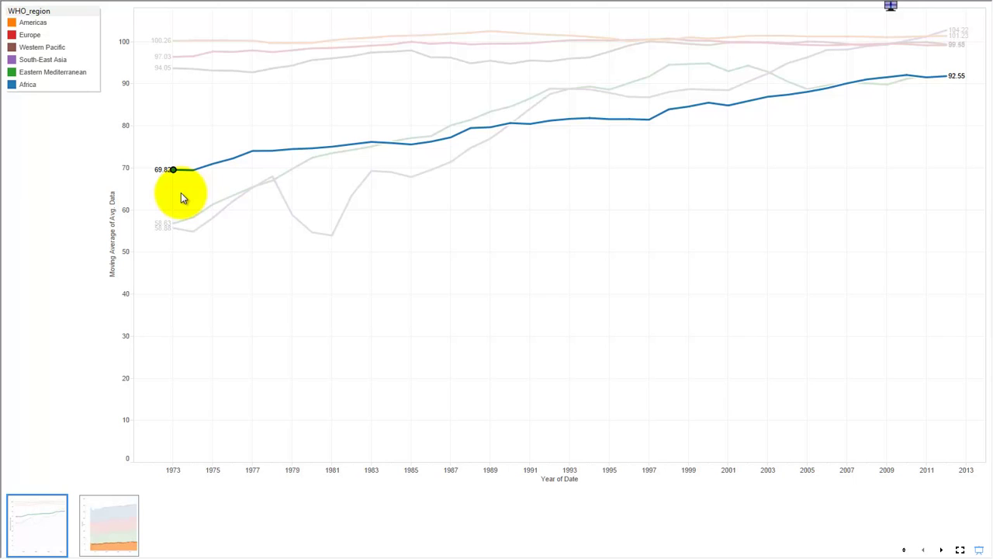
pyautogui.click(174, 120)
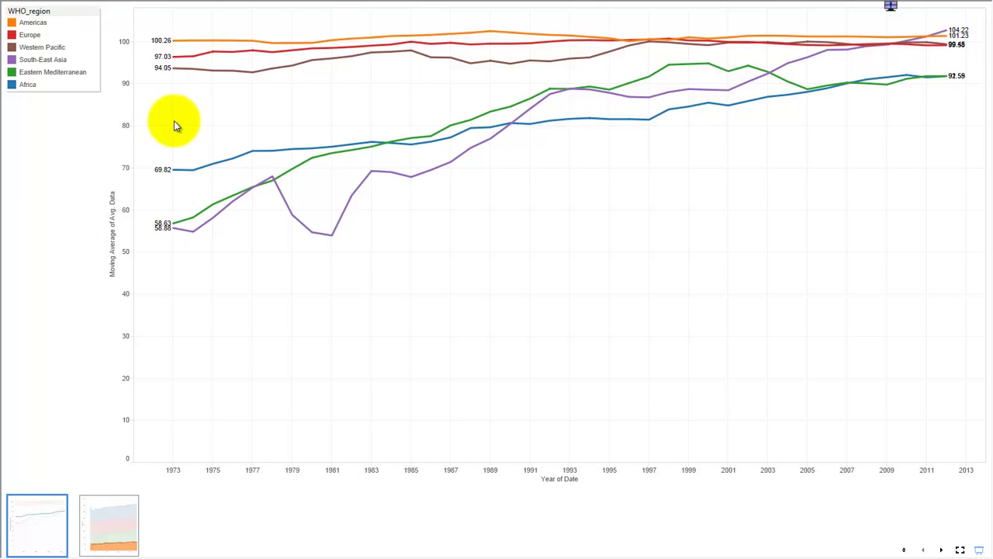
pyautogui.click(31, 86)
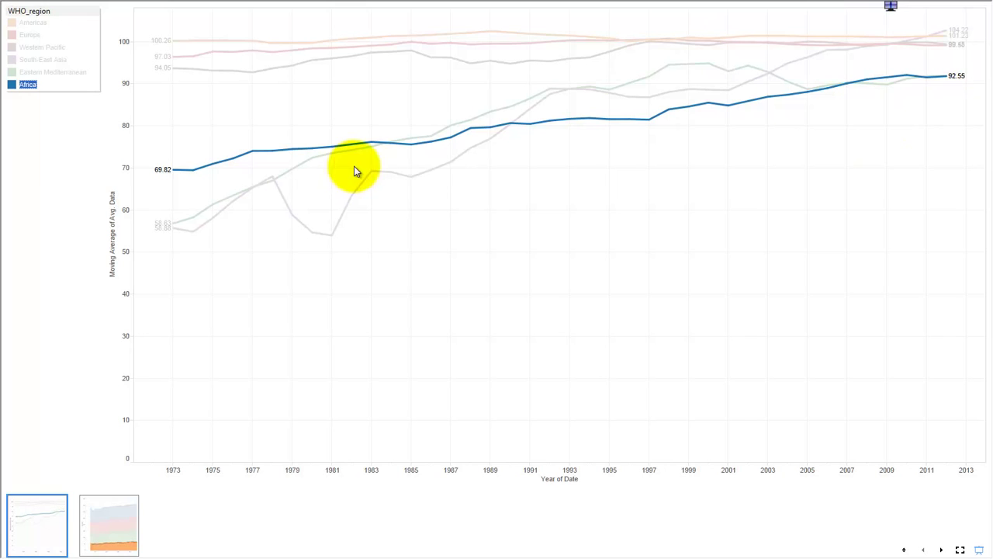
pyautogui.click(78, 73)
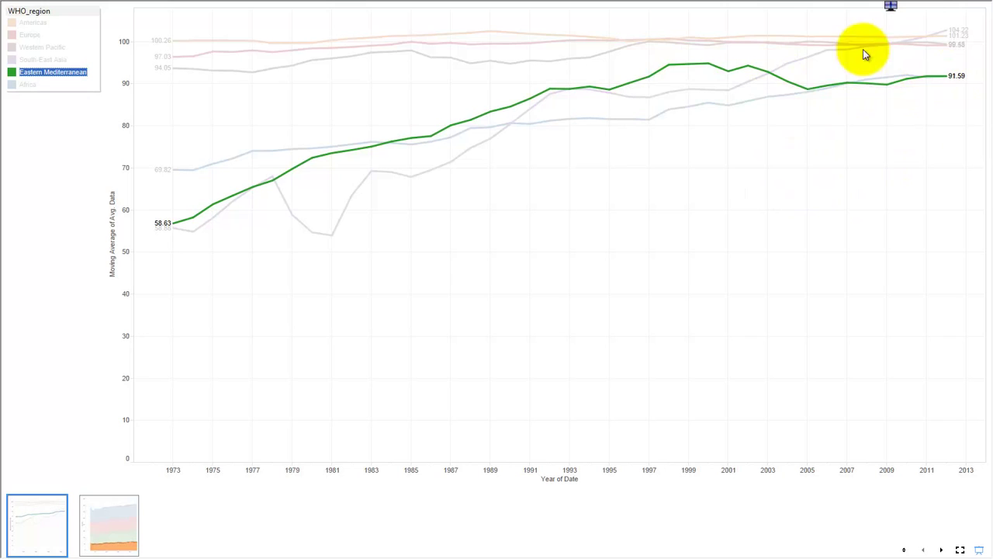
pyautogui.moveTo(854, 84)
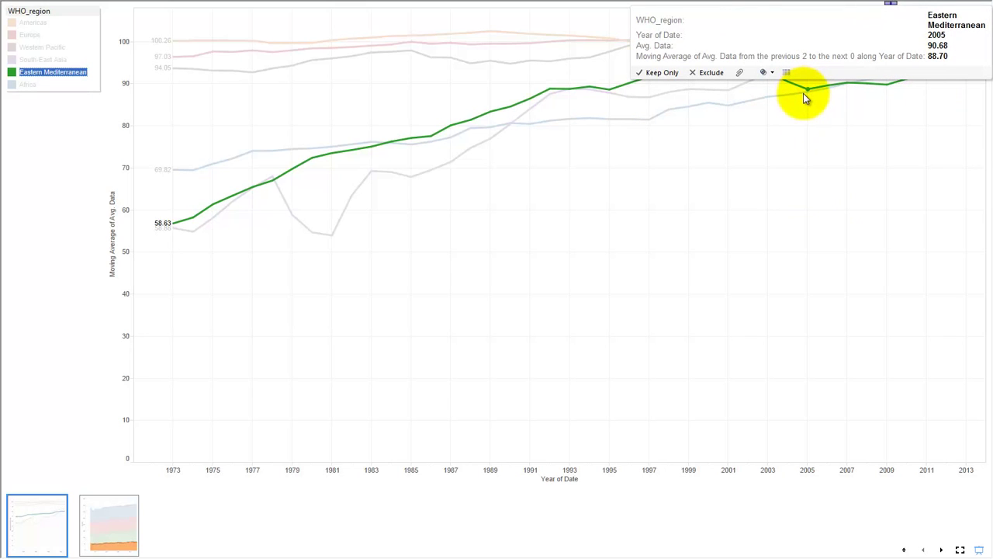
pyautogui.moveTo(943, 77)
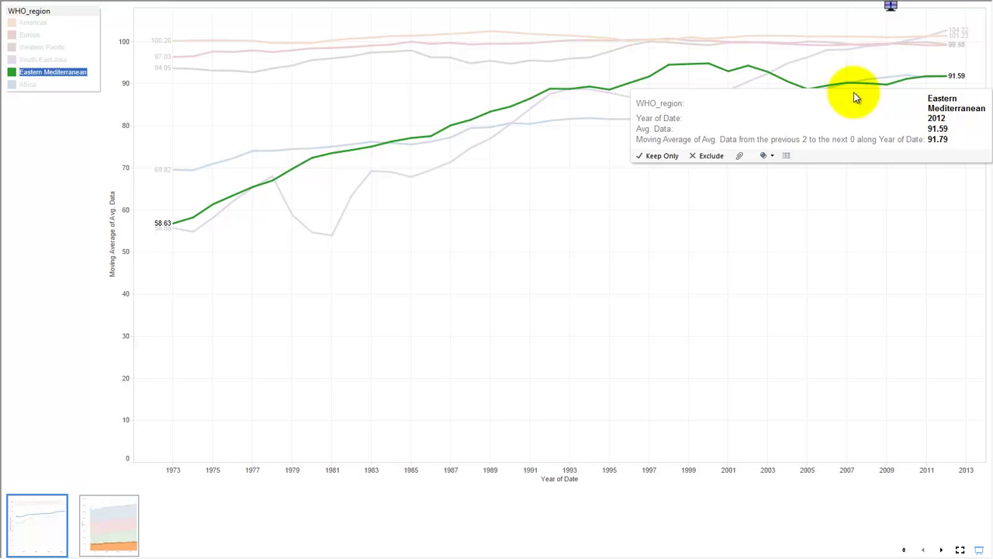
pyautogui.click(35, 87)
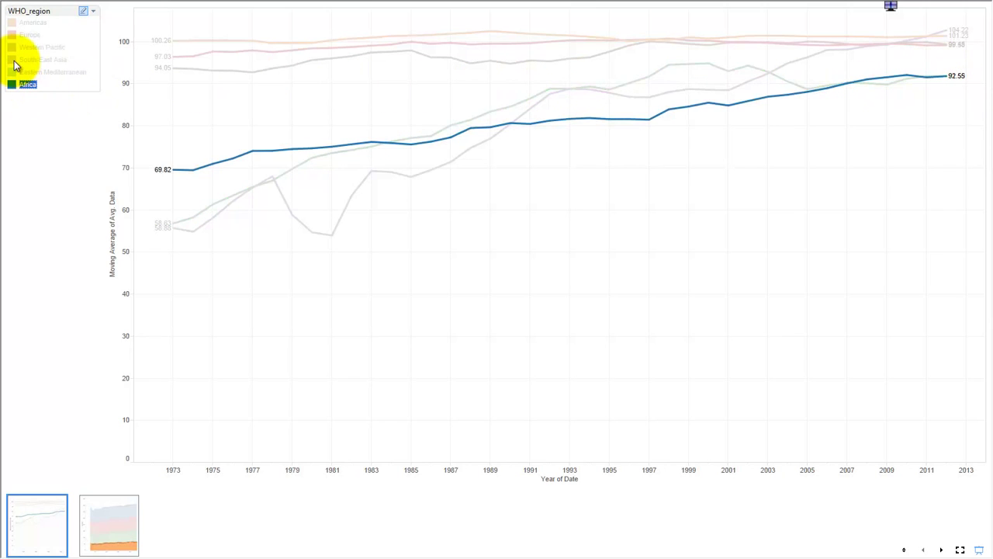
# - Highlight the South-East Asia, Western Pacific, Europe and Americas lines, then show the income chart
pyautogui.click(17, 62)
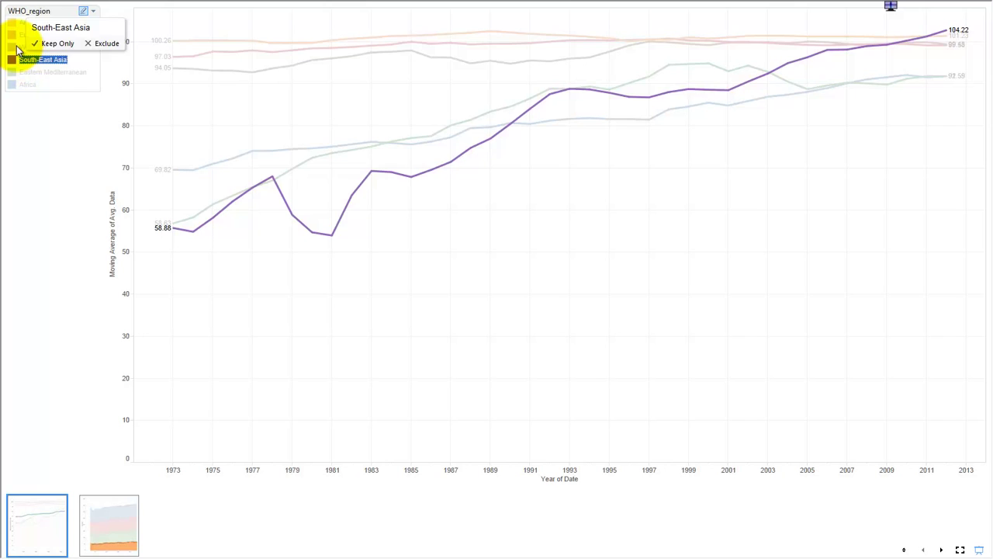
pyautogui.click(18, 48)
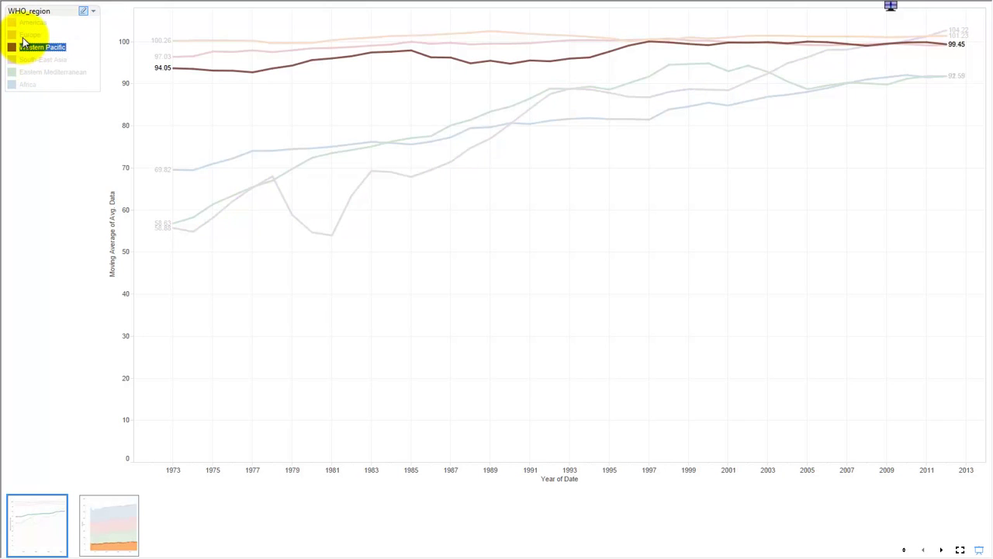
pyautogui.click(24, 36)
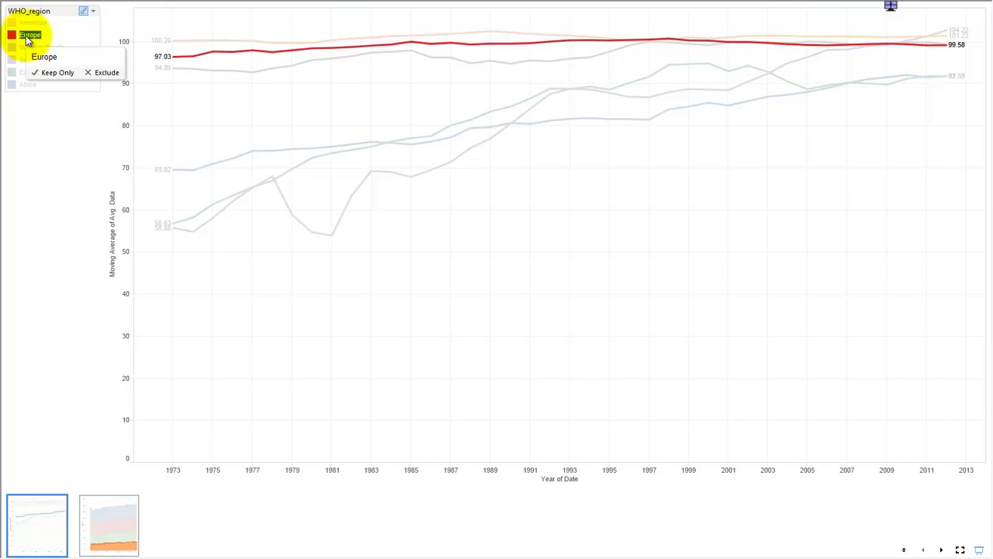
pyautogui.click(26, 28)
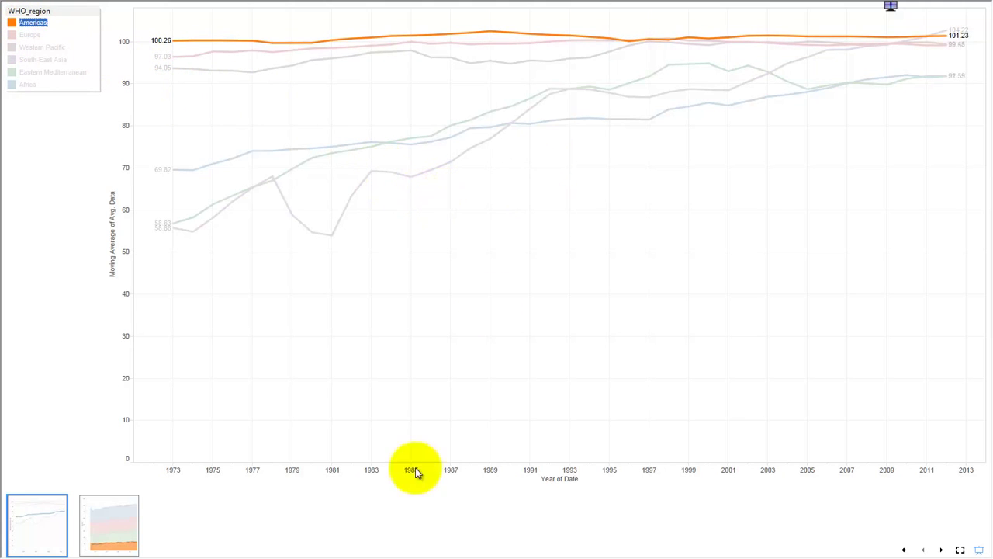
pyautogui.click(133, 528)
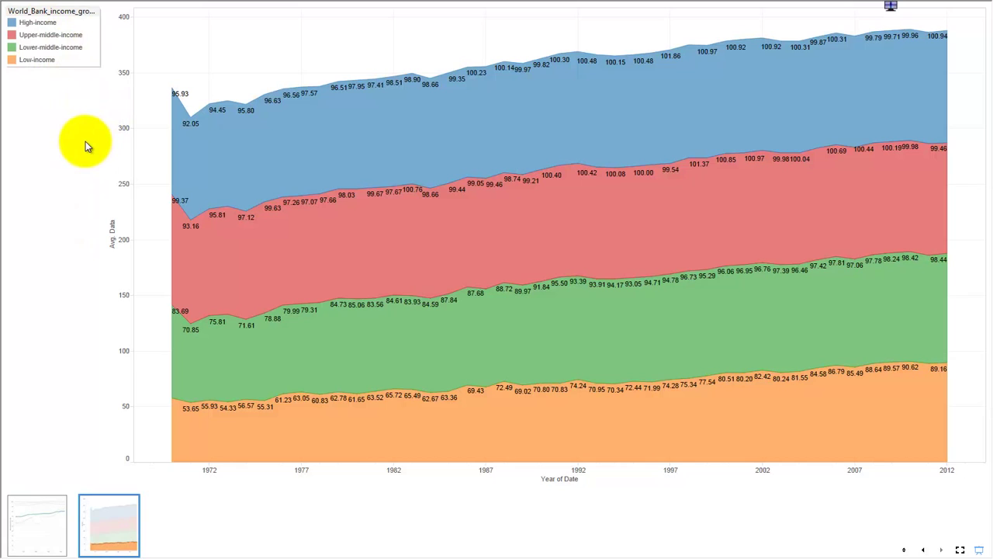
# - Highlight the Low, Lower-middle, Upper-middle and High-income bands in turn
pyautogui.click(40, 64)
pyautogui.click(31, 97)
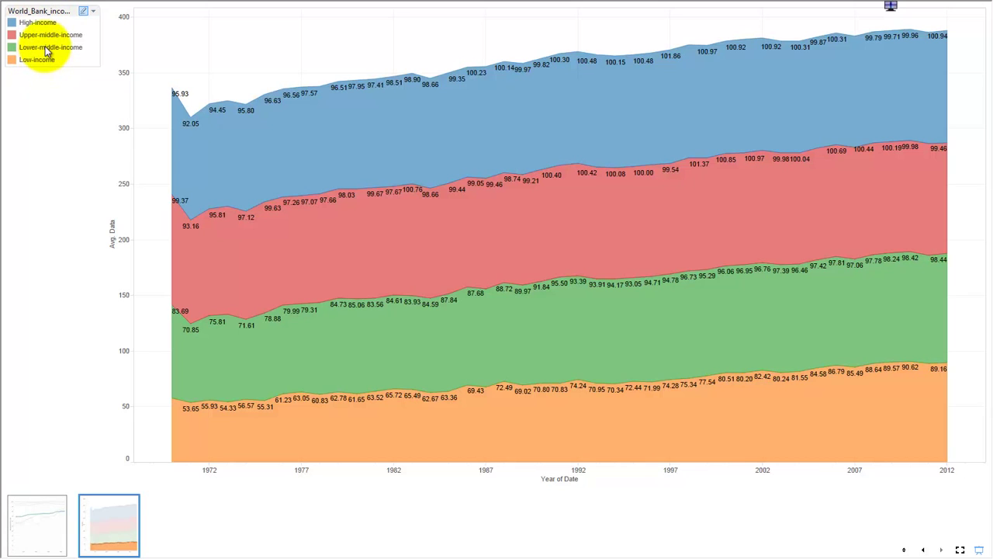
pyautogui.click(42, 60)
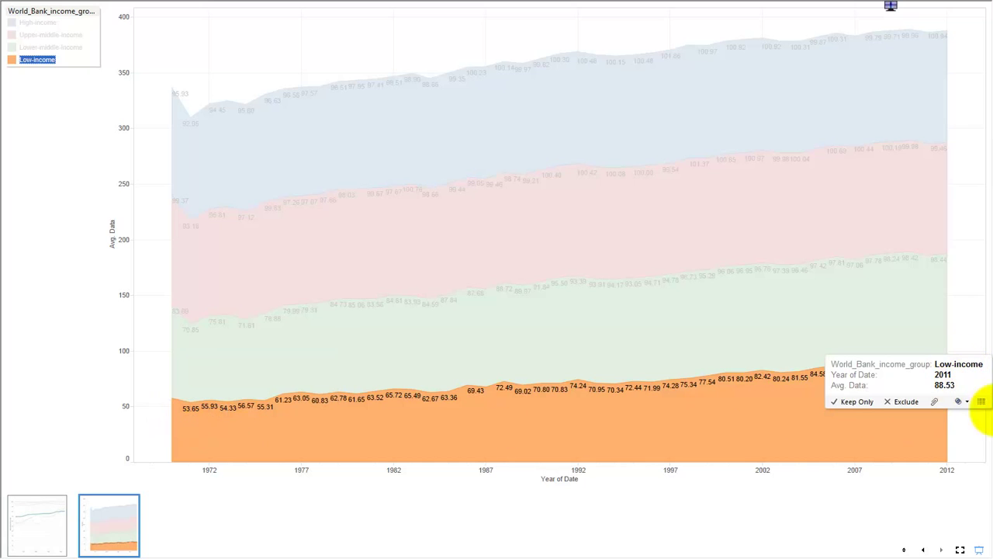
pyautogui.click(82, 47)
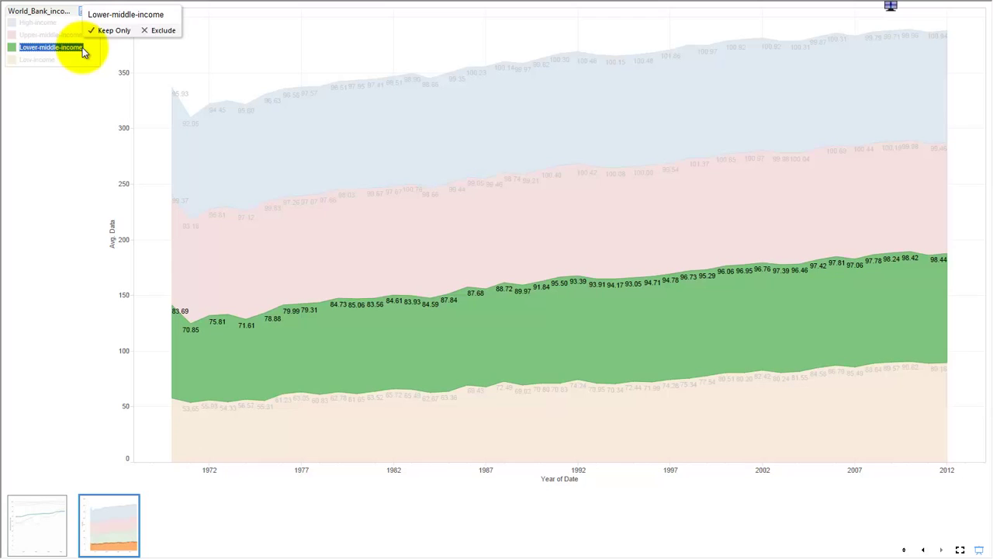
pyautogui.click(38, 36)
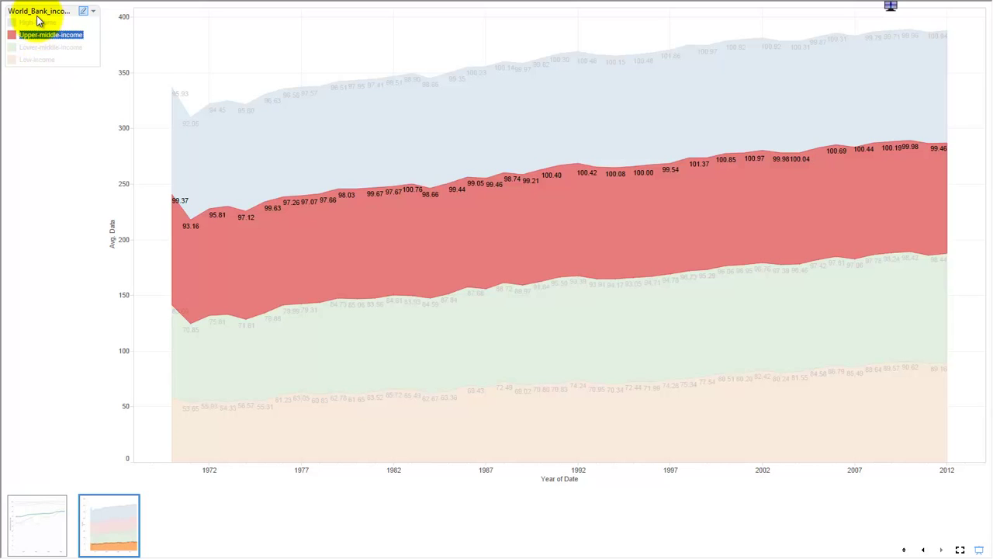
pyautogui.click(33, 23)
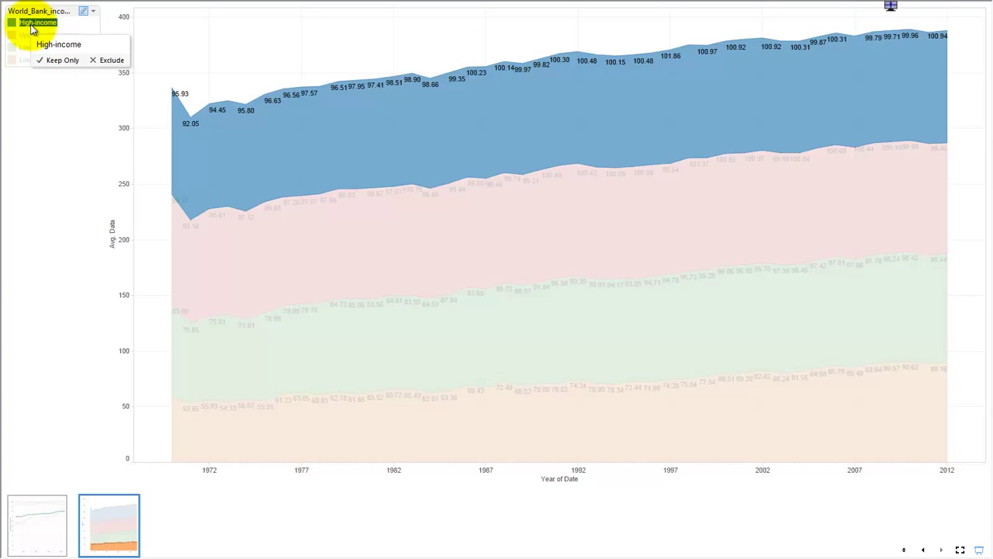
pyautogui.moveTo(190, 124)
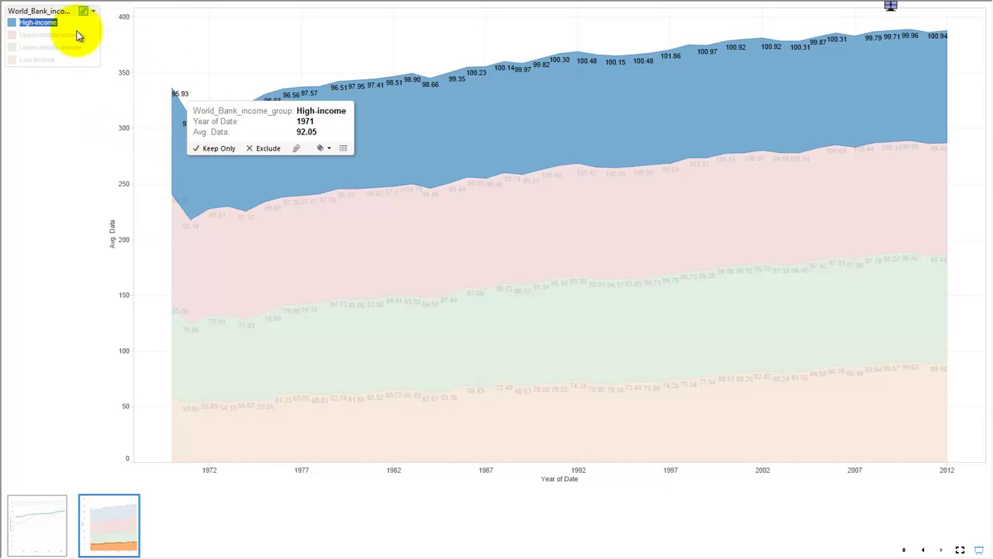
pyautogui.click(34, 35)
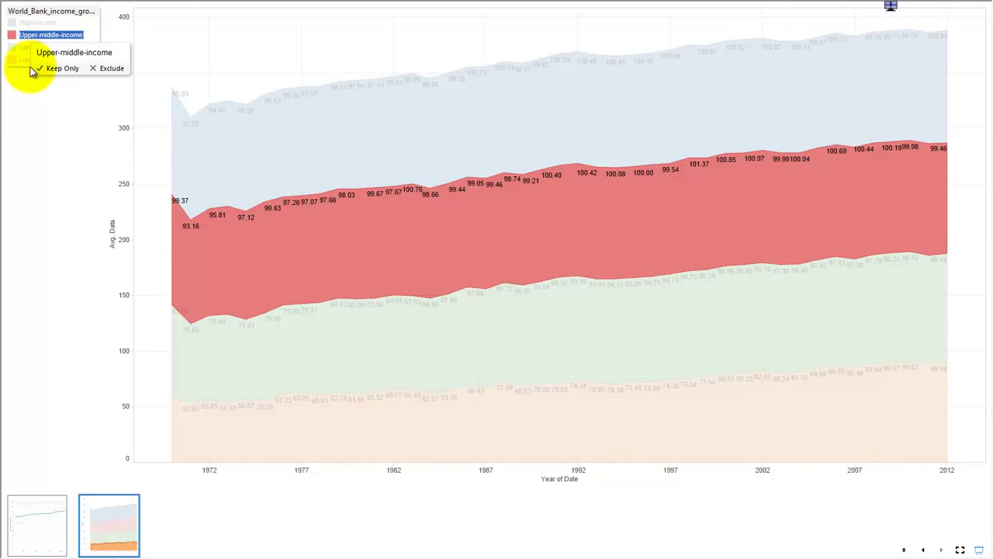
# - Try Keep Only on Low-income, then on Lower-middle-income, undoing both and clearing the selection
pyautogui.click(26, 59)
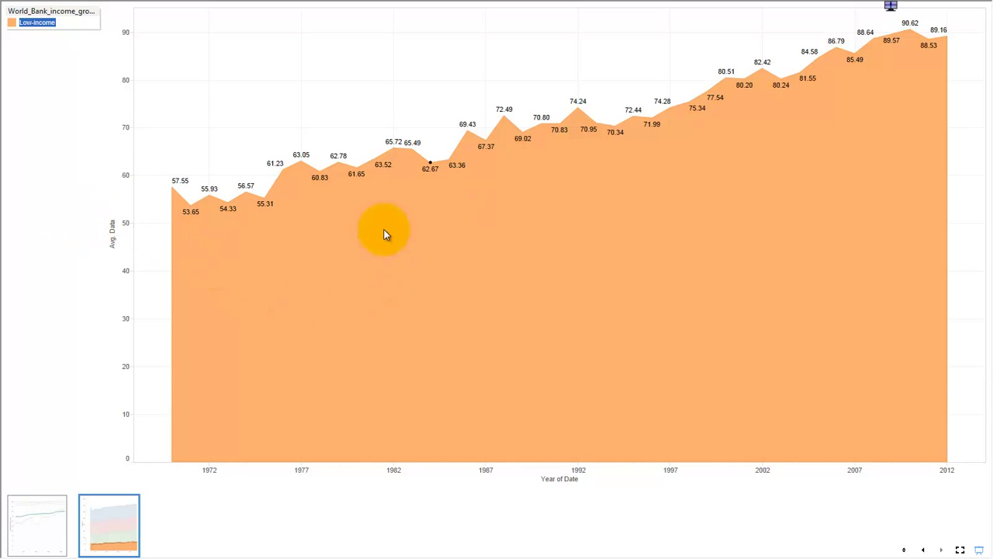
pyautogui.hotkey('ctrl', 'z')
pyautogui.rightClick(39, 51)
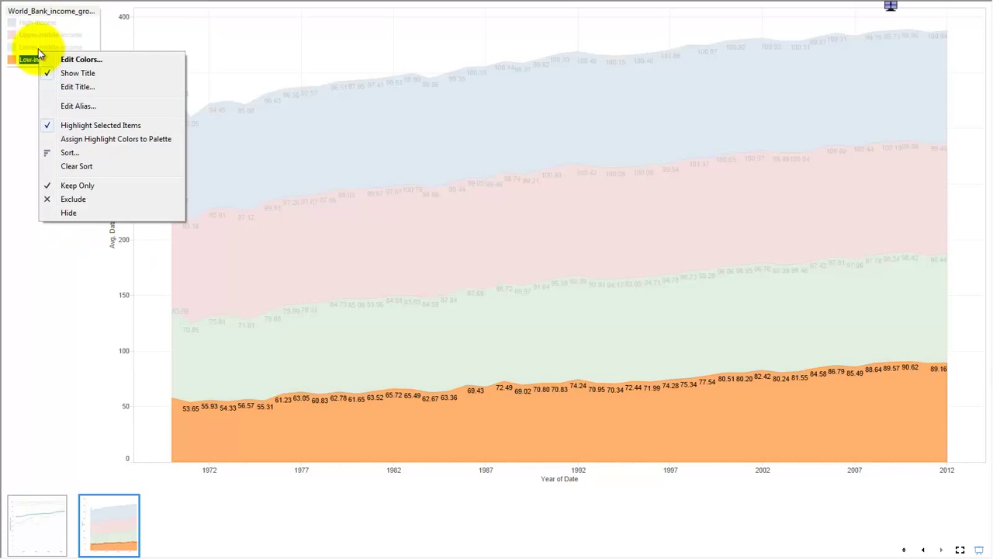
pyautogui.click(23, 48)
pyautogui.rightClick(24, 48)
pyautogui.click(19, 48)
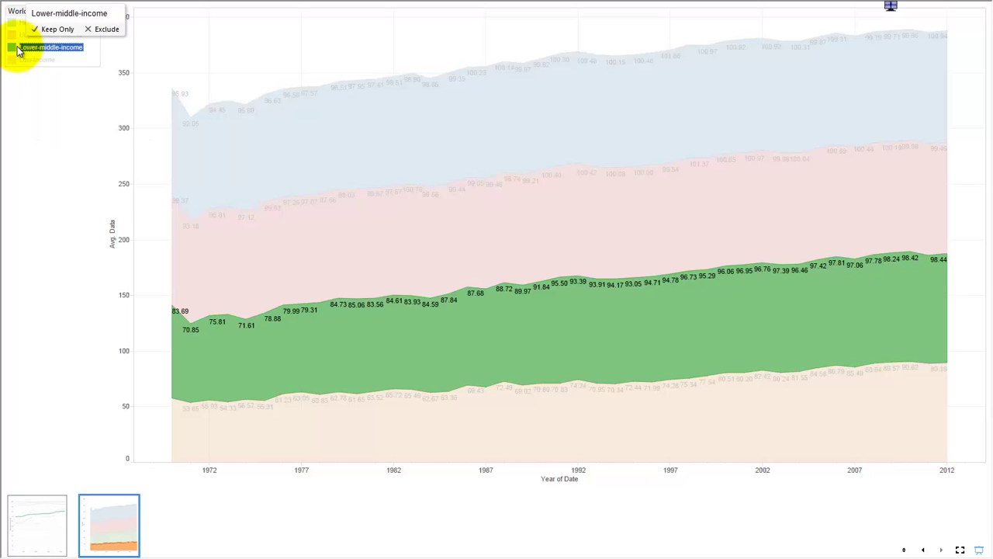
pyautogui.rightClick(20, 51)
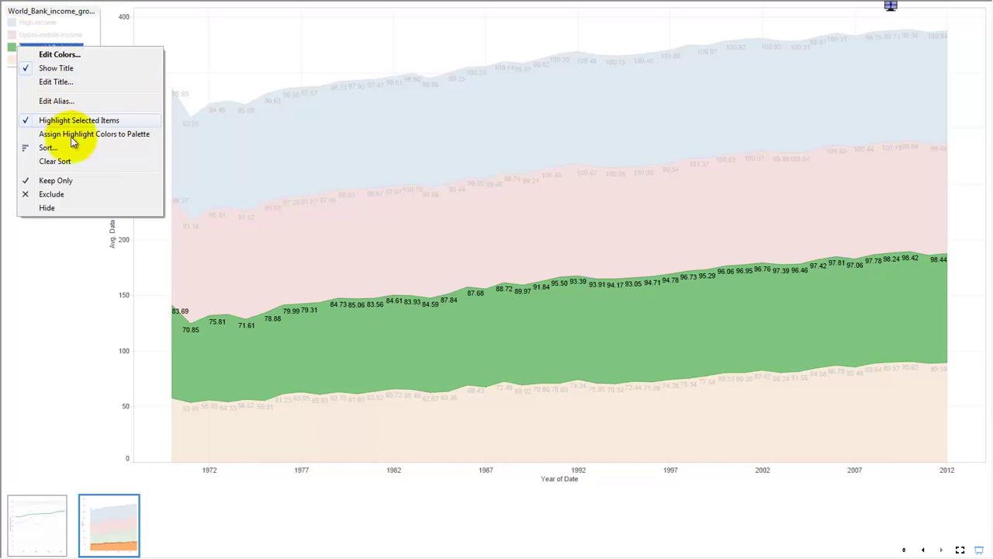
pyautogui.click(69, 180)
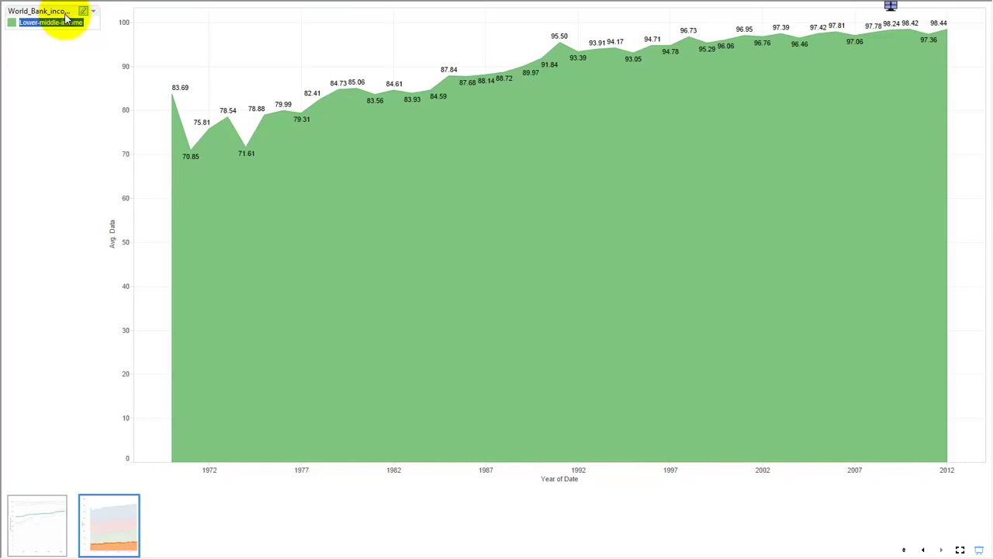
pyautogui.hotkey('ctrl', 'z')
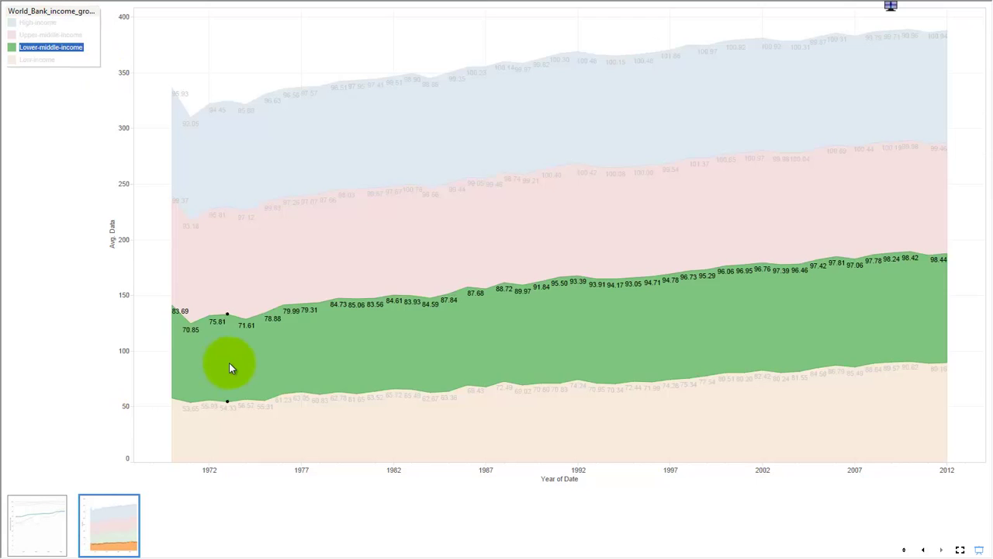
pyautogui.click(229, 363)
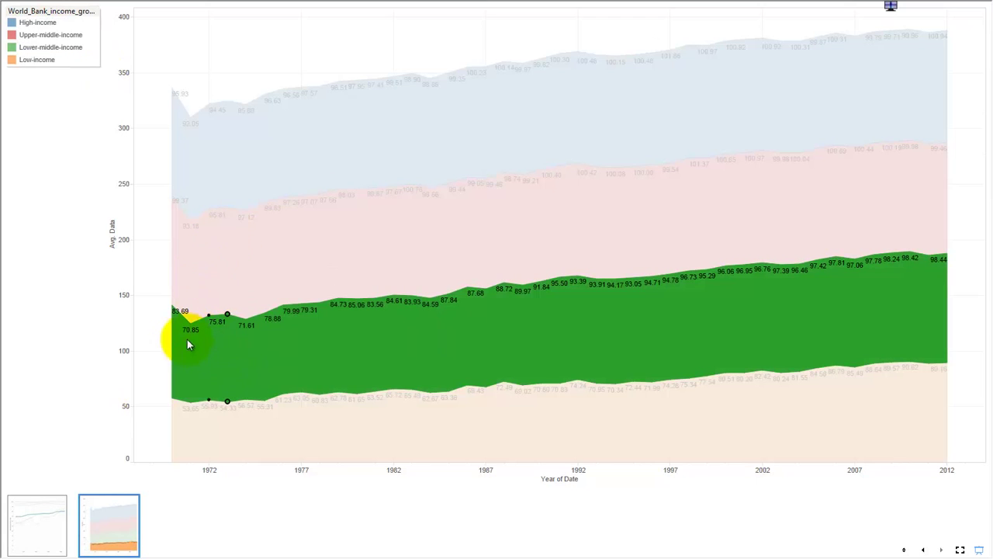
pyautogui.click(168, 354)
pyautogui.moveTo(391, 444)
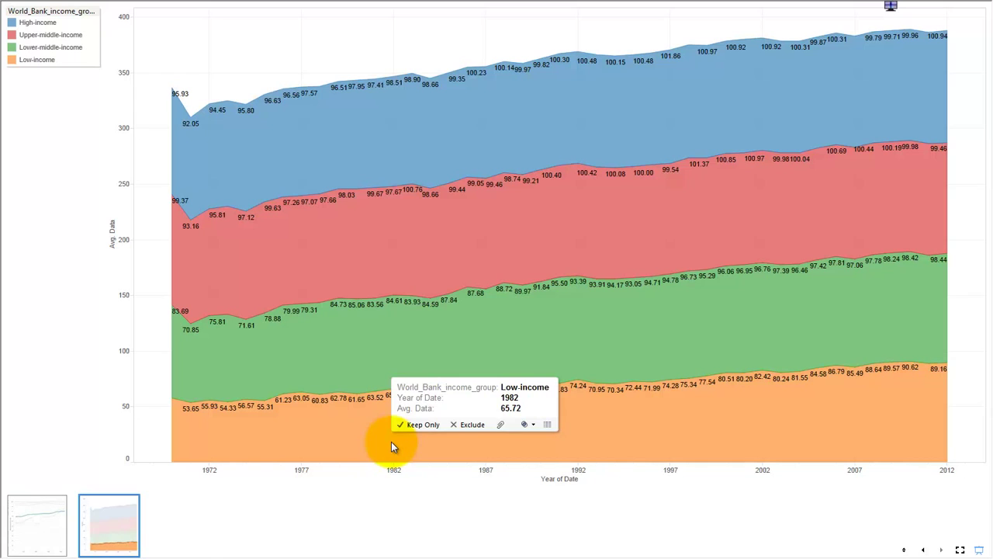
# - Leave presentation mode and add a new blank third worksheet
pyautogui.rightClick(182, 518)
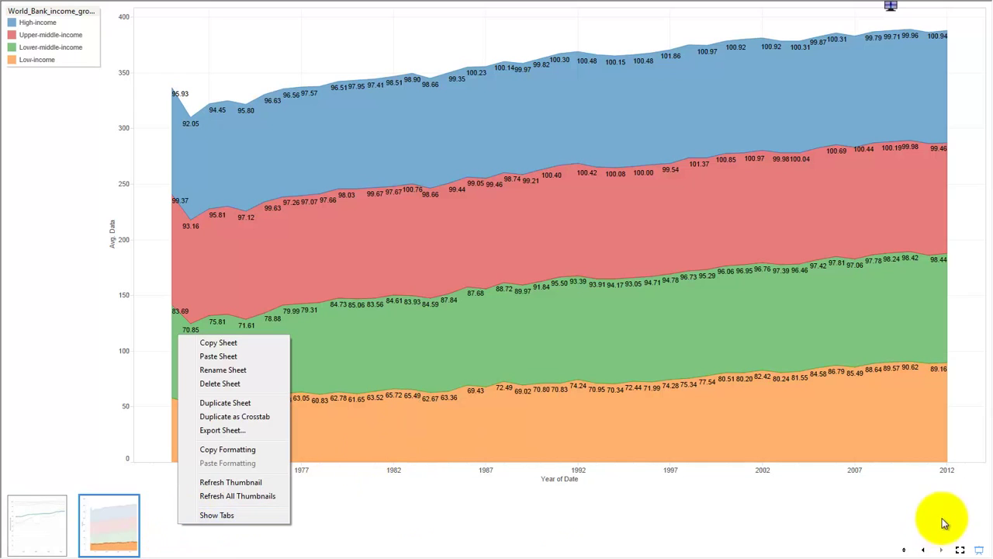
pyautogui.click(980, 549)
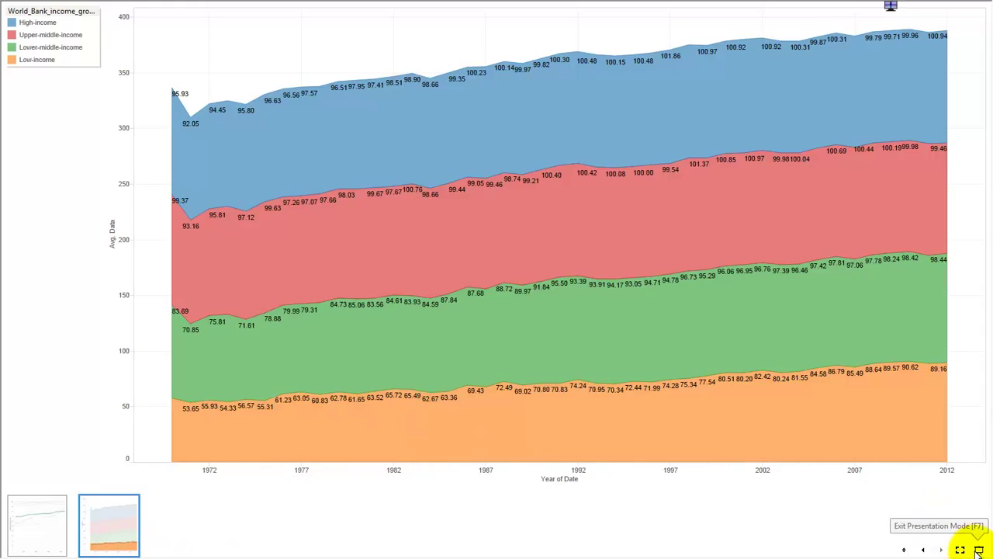
pyautogui.rightClick(307, 527)
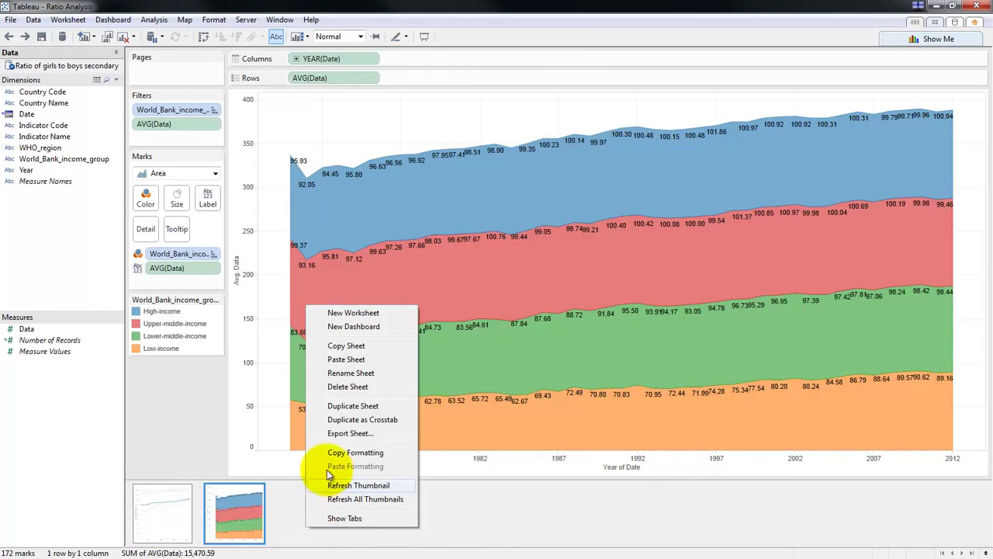
pyautogui.click(372, 314)
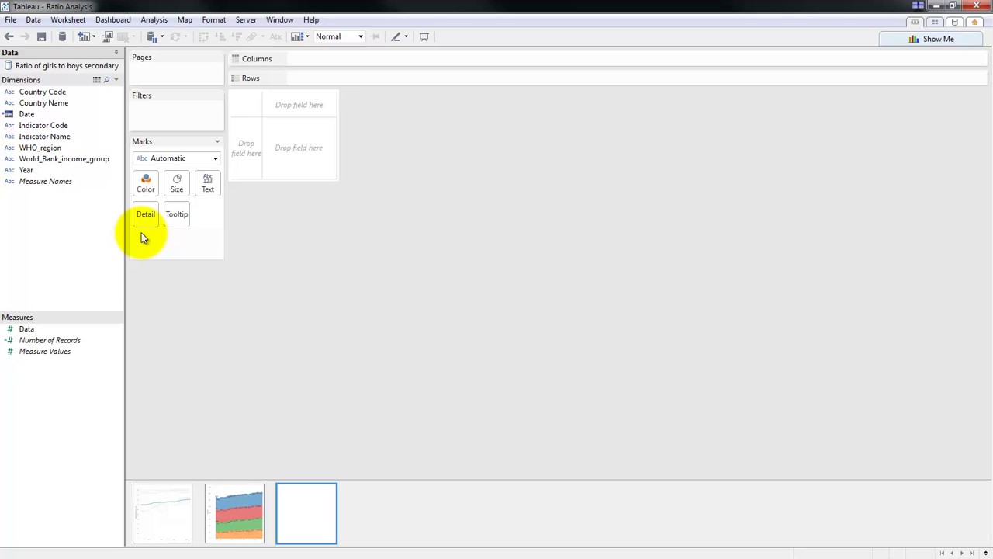
pyautogui.click(152, 523)
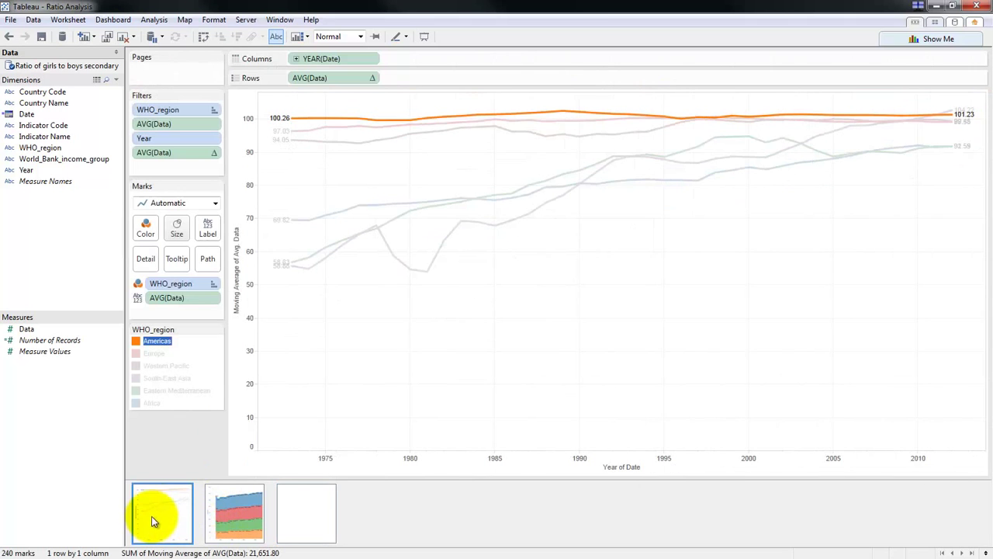
pyautogui.click(478, 339)
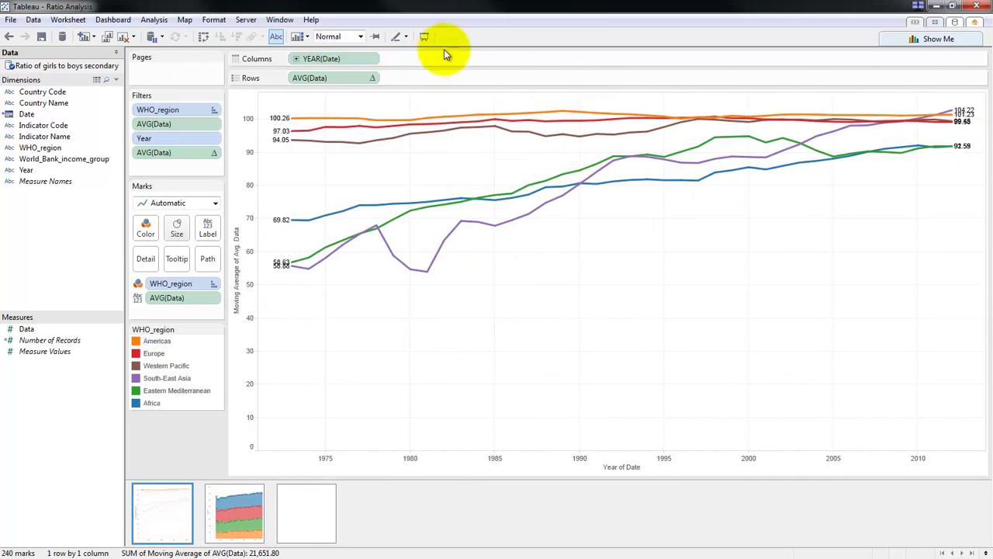
pyautogui.click(307, 520)
# - Plot count of Data by year from Date, and drag CNT(Data) to Filters
pyautogui.moveTo(62, 113); pyautogui.dragTo(380, 58)
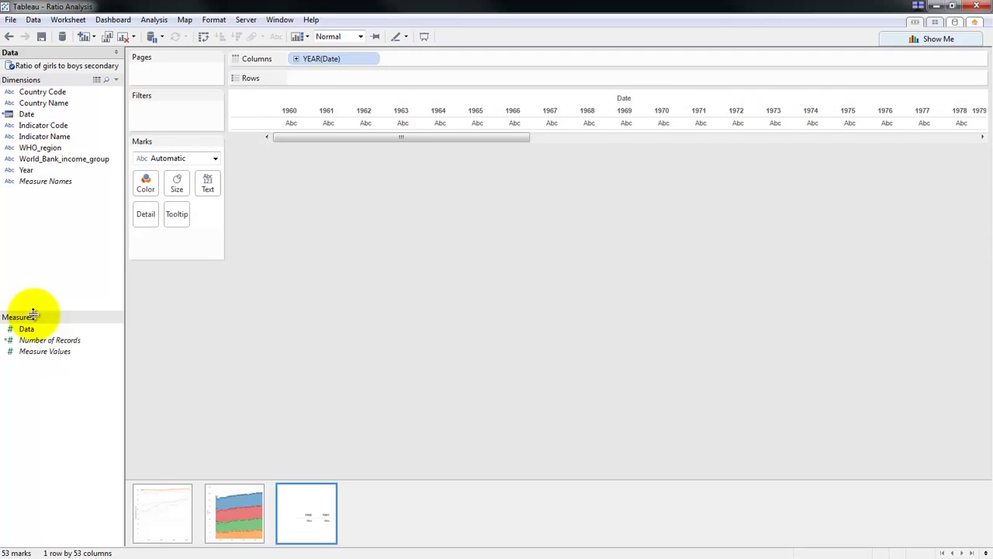
pyautogui.moveTo(28, 328); pyautogui.dragTo(386, 80)
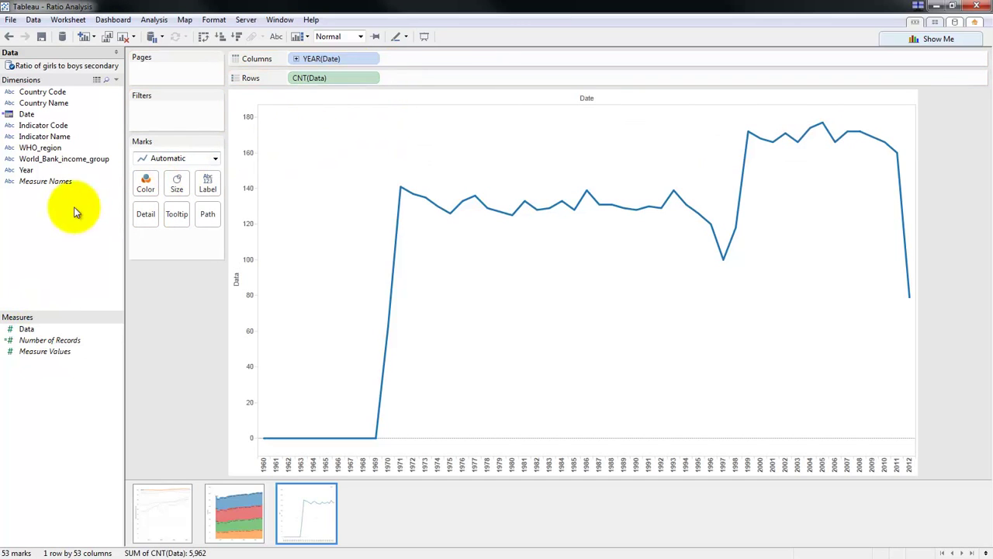
pyautogui.click(27, 329)
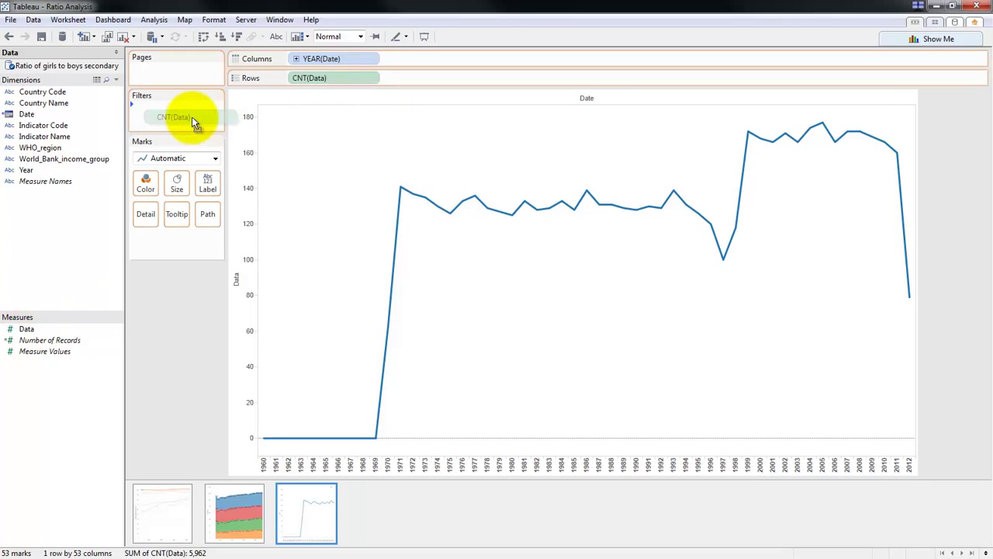
pyautogui.moveTo(209, 141); pyautogui.dragTo(194, 116)
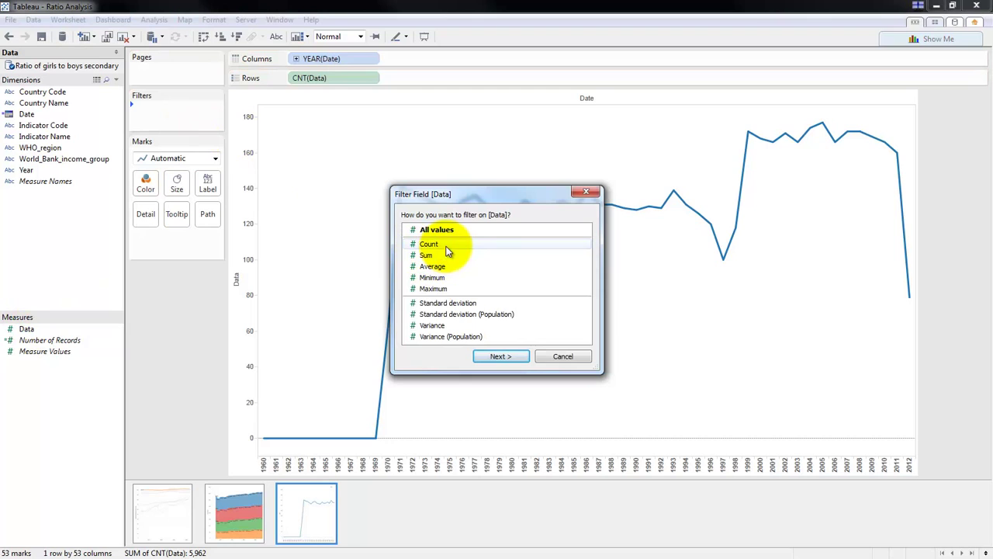
# - Drop the Data filter and add a Year filter, excluding the early 1960s
pyautogui.click(564, 356)
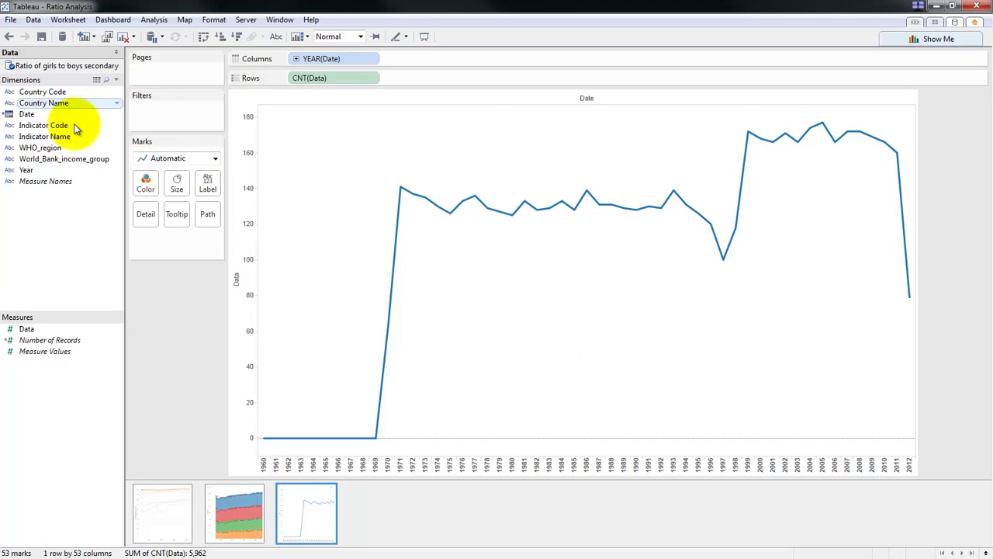
pyautogui.moveTo(25, 169); pyautogui.dragTo(164, 118)
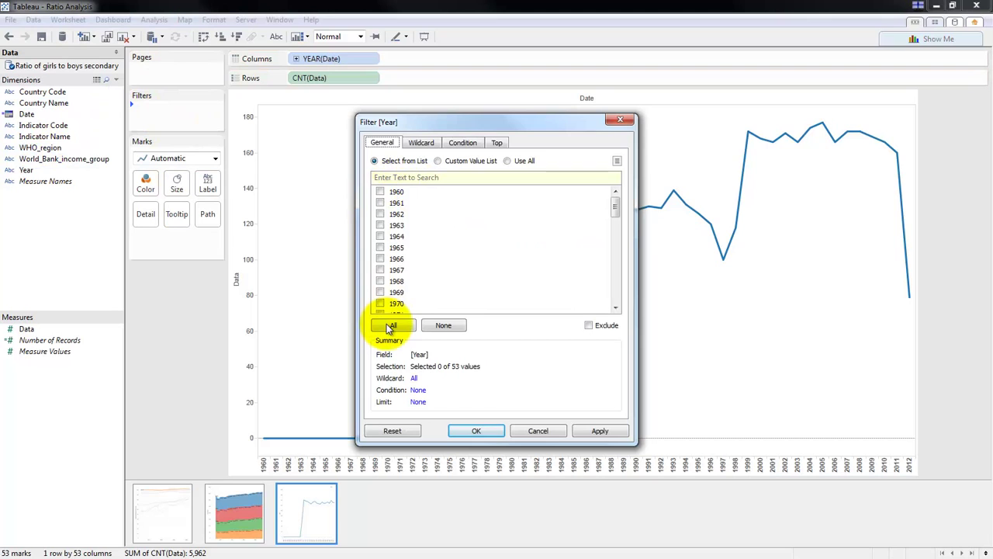
pyautogui.click(390, 327)
pyautogui.click(380, 191)
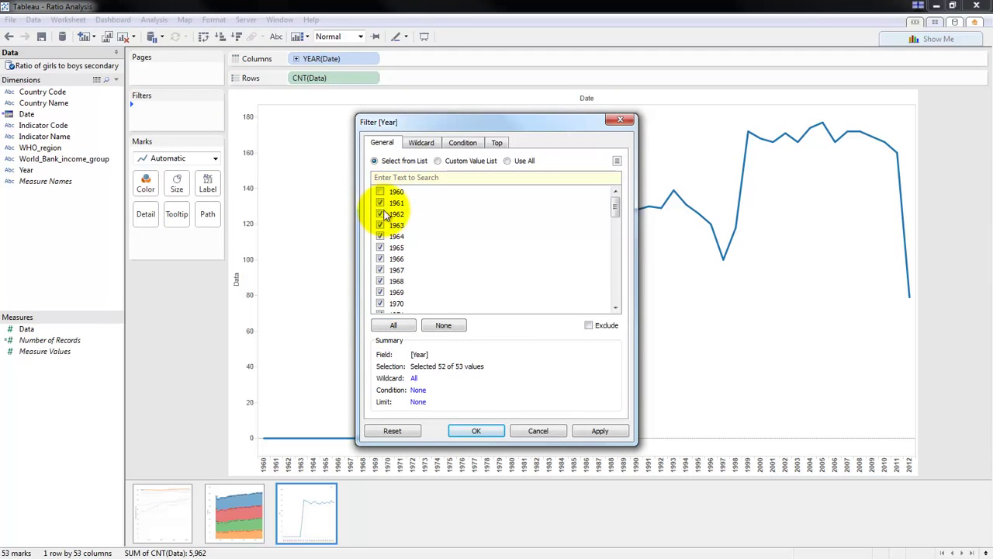
pyautogui.click(381, 203)
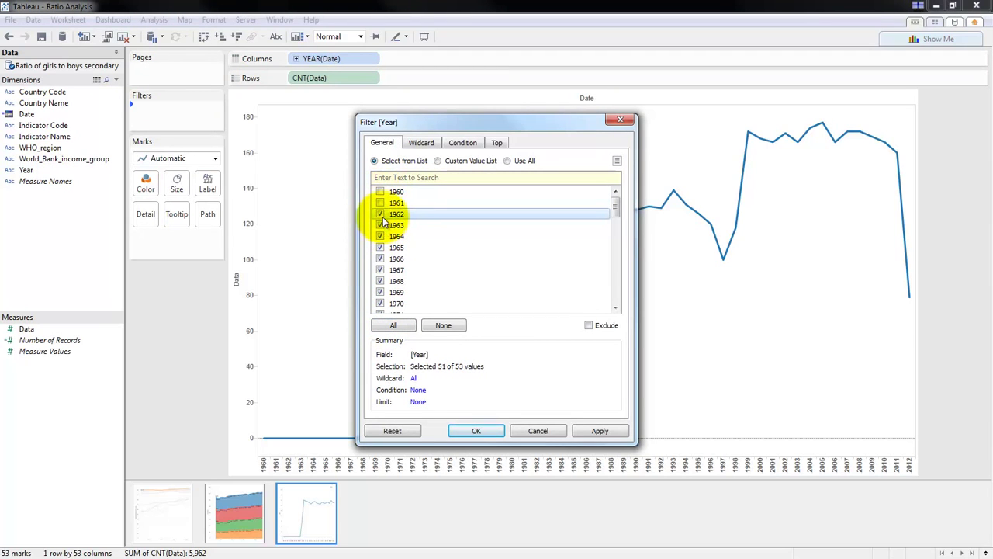
pyautogui.click(380, 225)
pyautogui.click(380, 247)
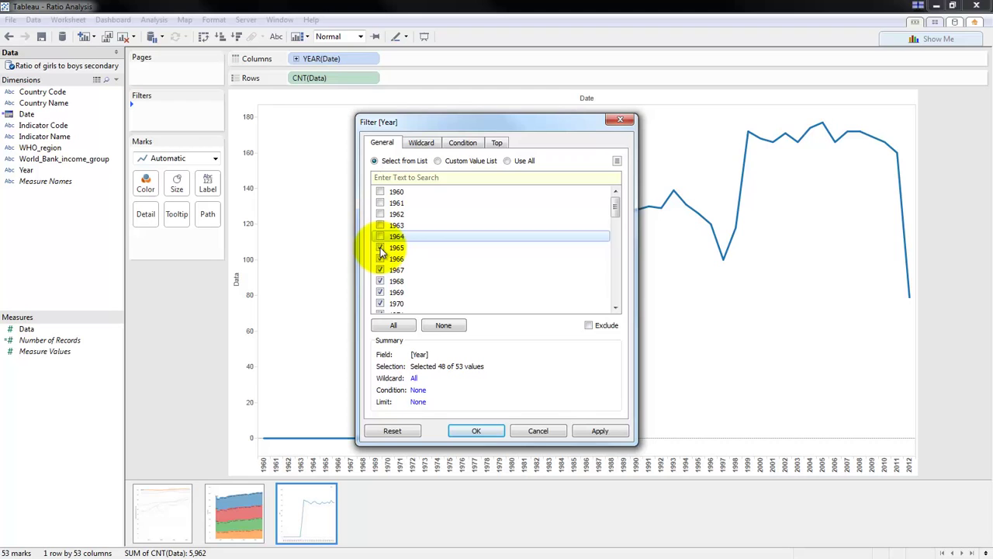
pyautogui.click(381, 259)
# - Exclude the remaining years through 1971 plus 2012, keeping 1972–2011
pyautogui.click(380, 269)
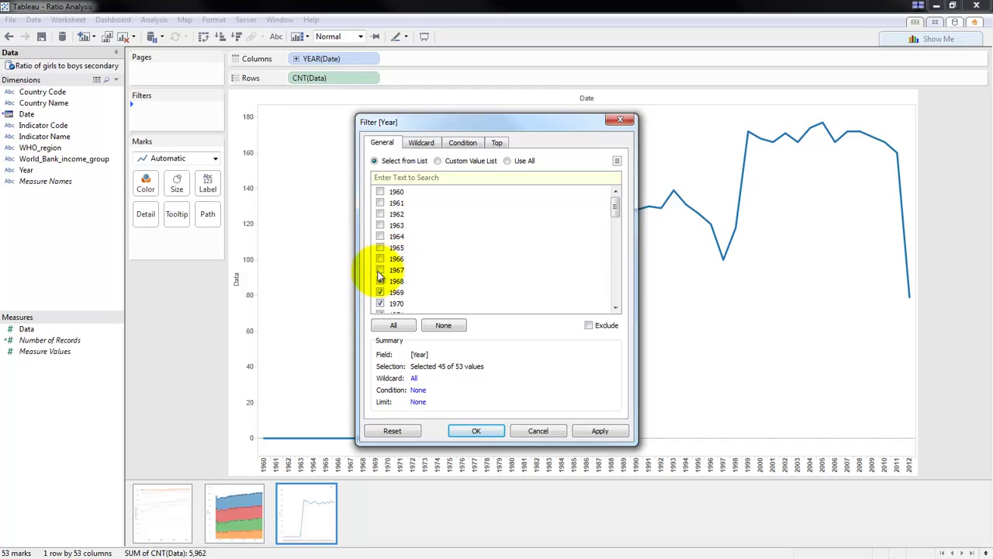
pyautogui.click(380, 281)
pyautogui.click(380, 303)
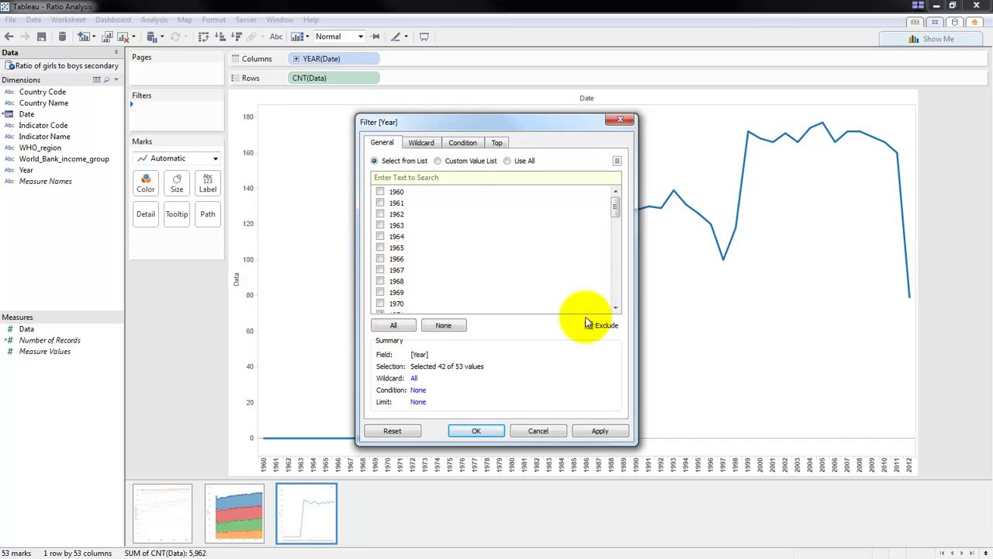
pyautogui.click(615, 308)
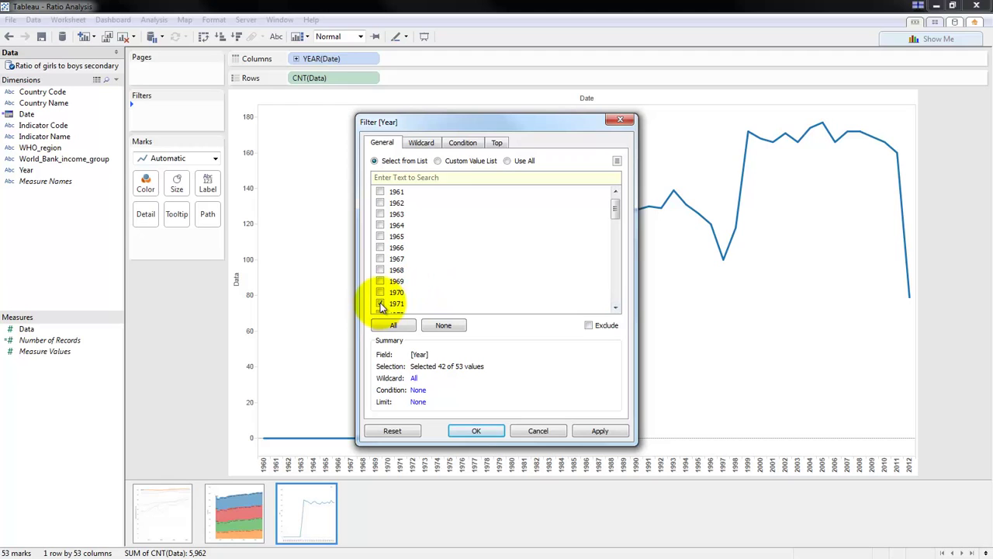
pyautogui.click(380, 303)
pyautogui.moveTo(616, 216); pyautogui.dragTo(618, 296)
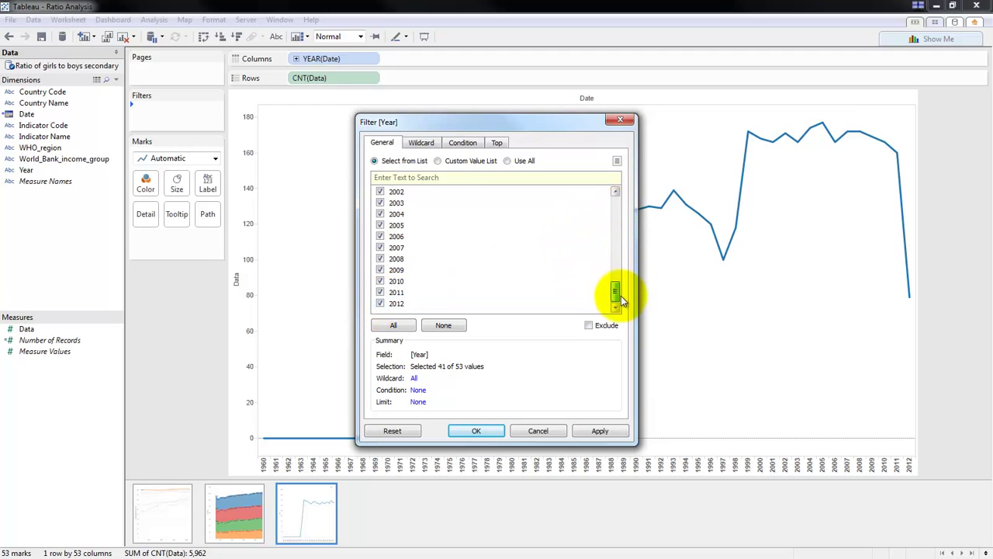
pyautogui.click(382, 302)
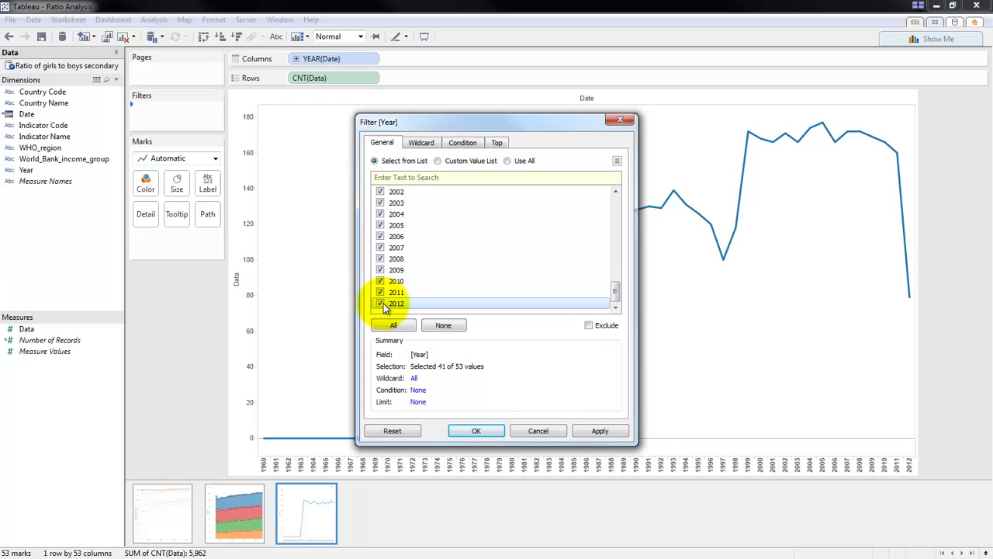
pyautogui.click(478, 431)
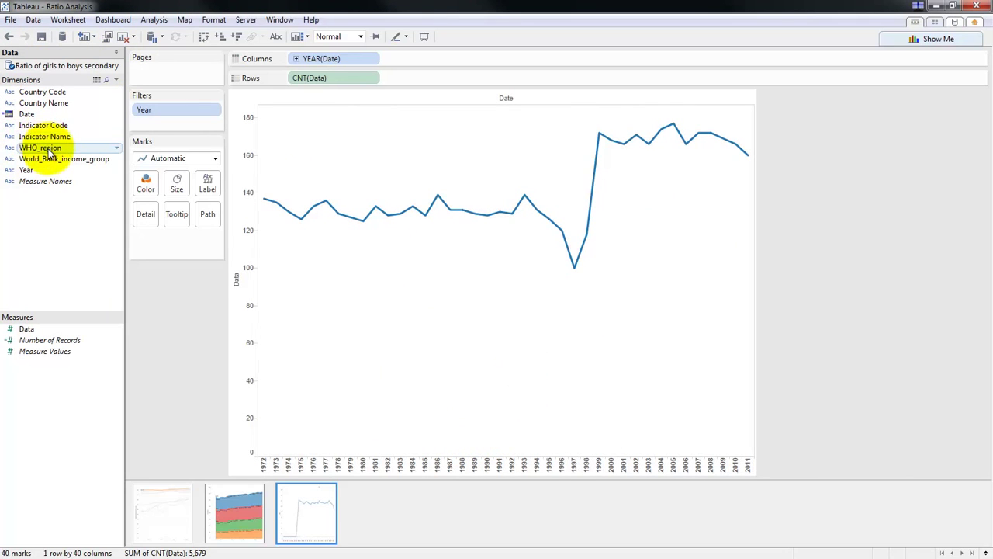
# - Colour the lines by WHO_region and change CNT(Data) to Average of Data
pyautogui.moveTo(48, 153); pyautogui.dragTo(293, 180)
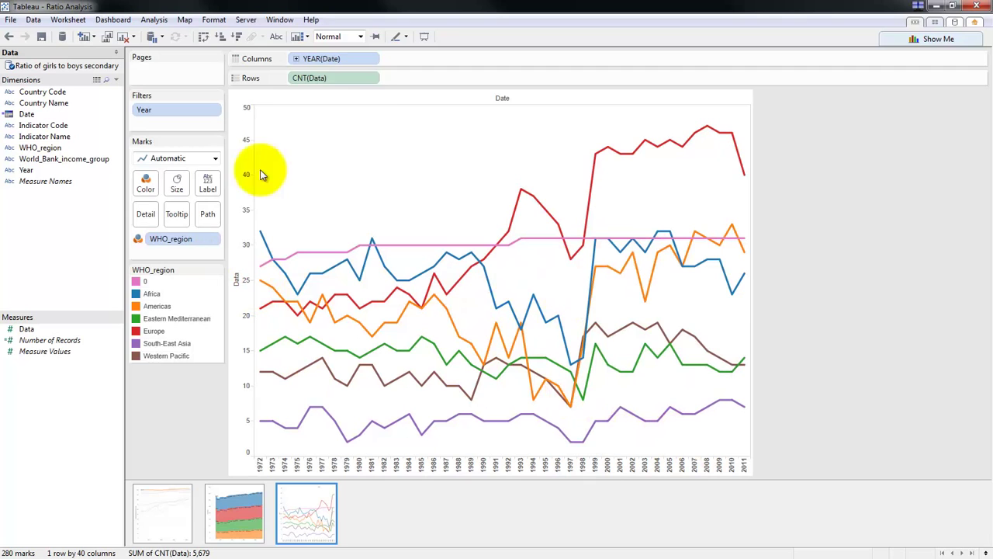
pyautogui.click(373, 78)
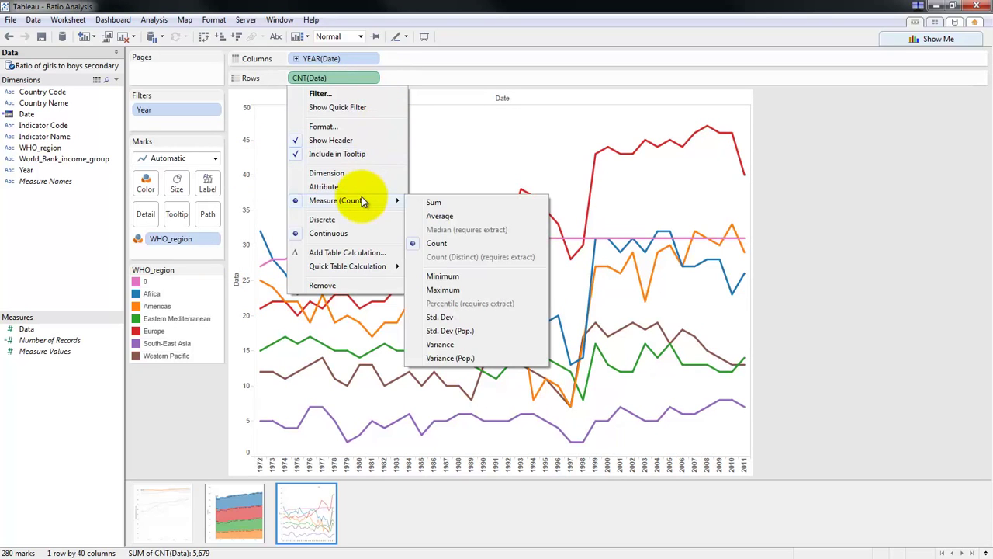
pyautogui.click(445, 216)
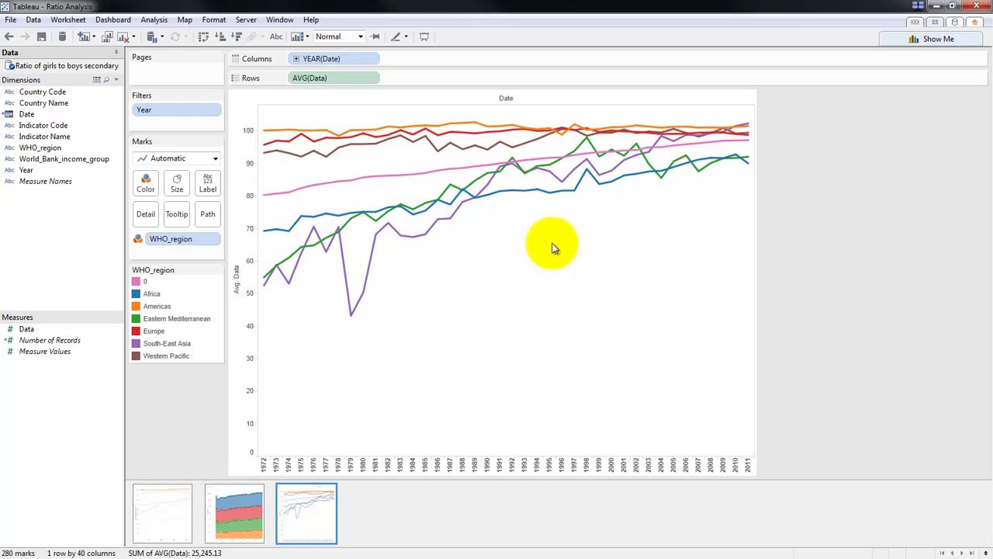
pyautogui.click(162, 514)
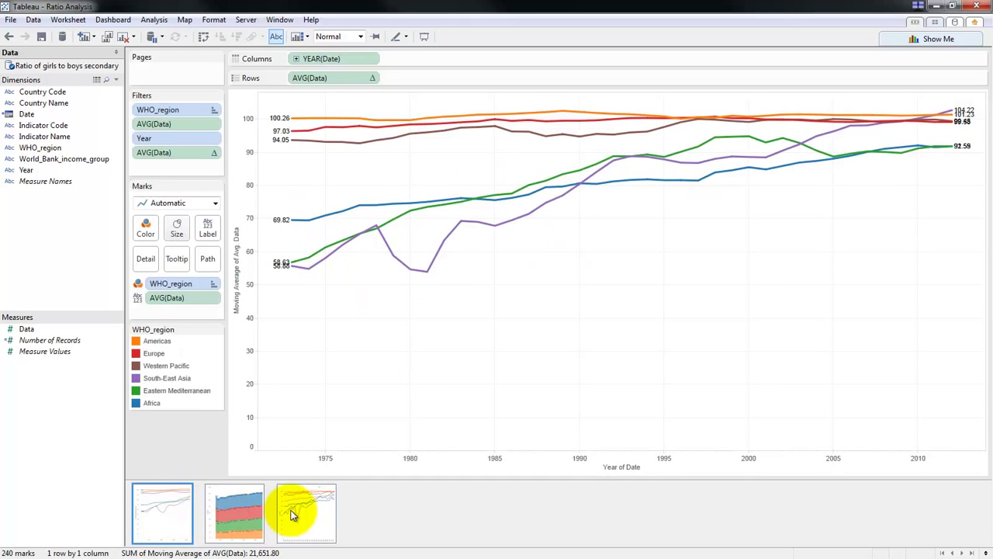
pyautogui.click(293, 514)
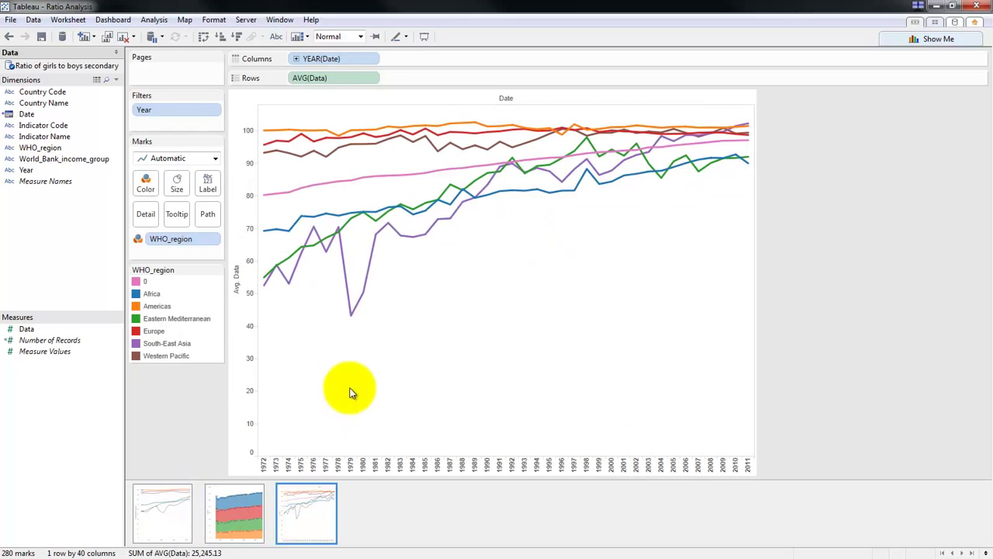
# - Add a WHO_region filter that drops region 0 and keeps the six named regions
pyautogui.click(145, 281)
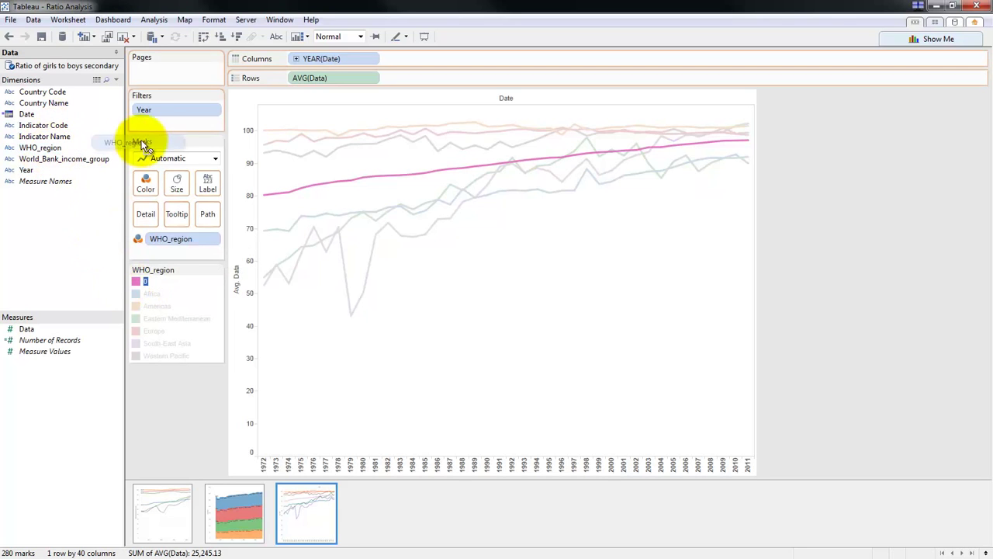
pyautogui.moveTo(40, 148); pyautogui.dragTo(169, 125)
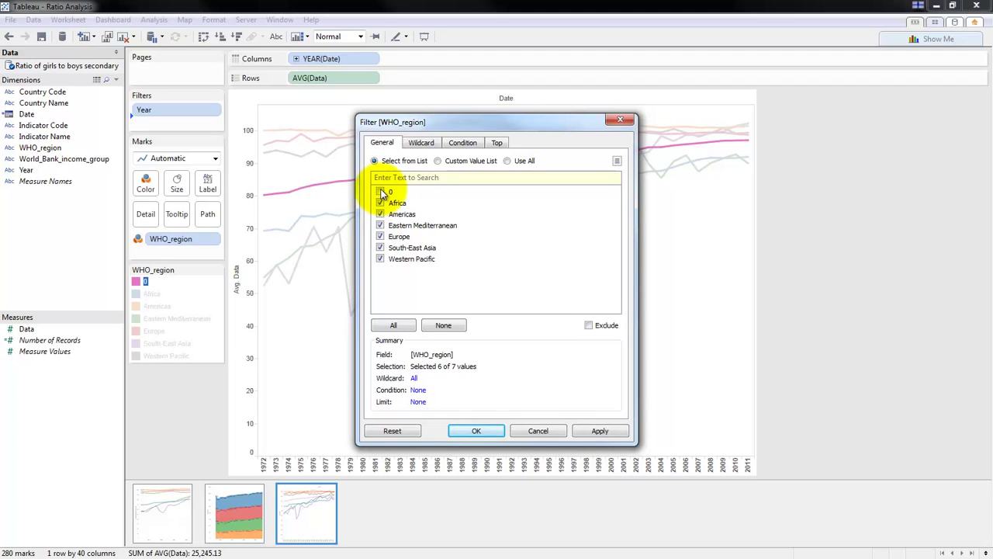
pyautogui.click(472, 431)
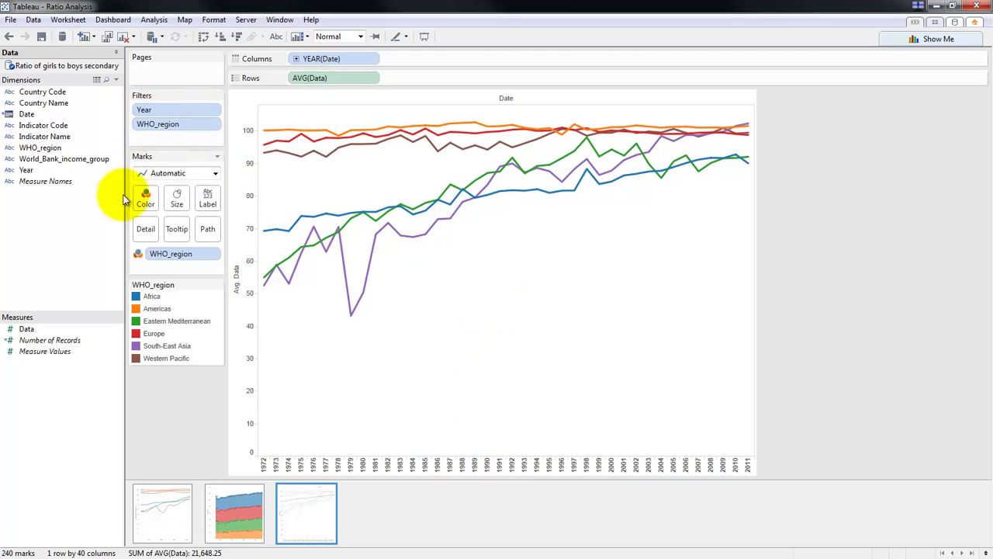
# - Label each region line with average Data at its start and end points only
pyautogui.moveTo(27, 328)
pyautogui.mouseDown()
pyautogui.moveTo(218, 203)
pyautogui.moveTo(209, 199)
pyautogui.mouseUp()
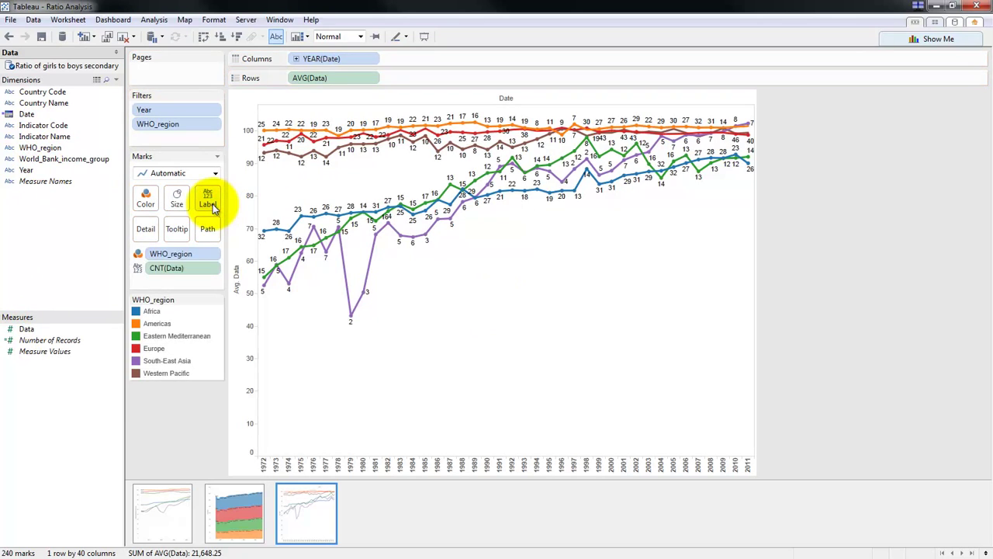
pyautogui.click(208, 268)
pyautogui.moveTo(195, 376)
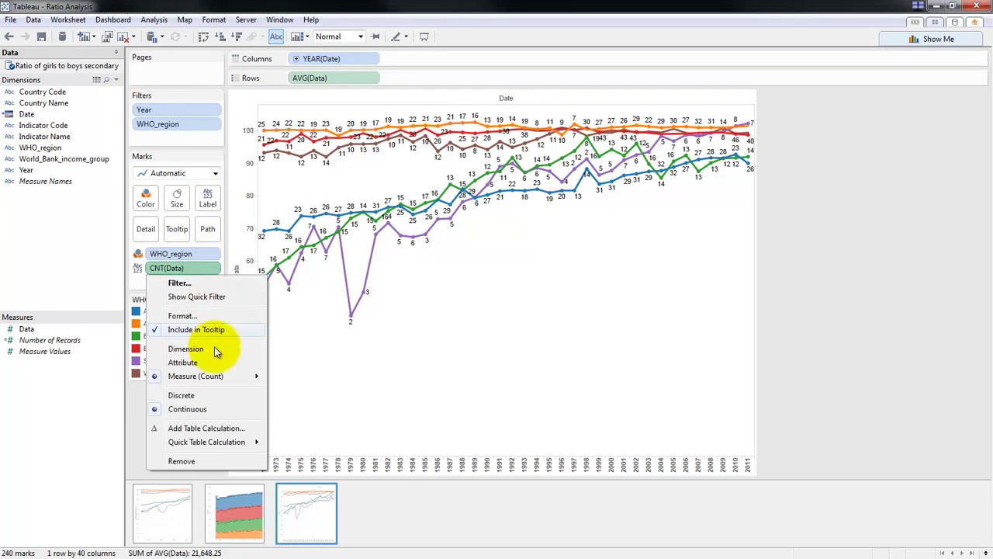
pyautogui.click(298, 392)
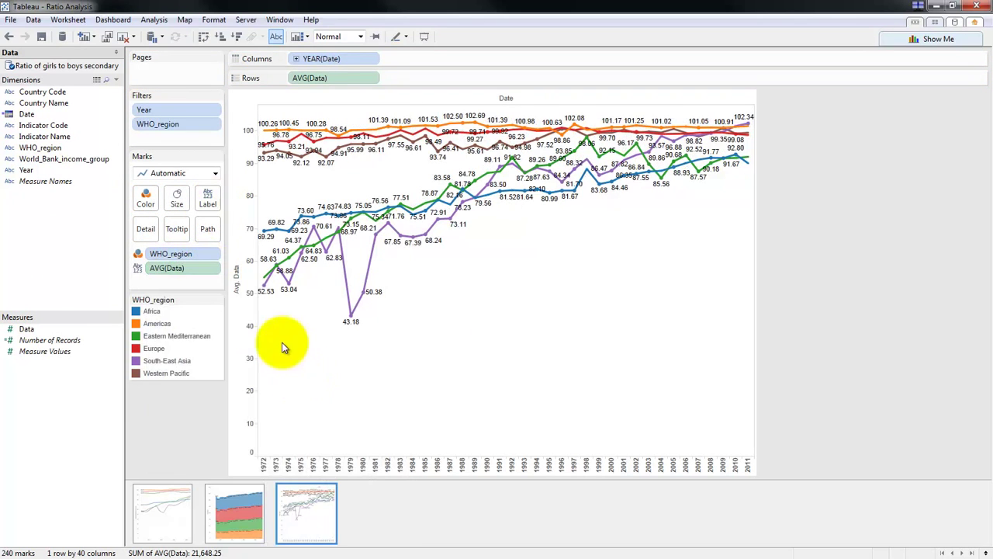
pyautogui.click(207, 203)
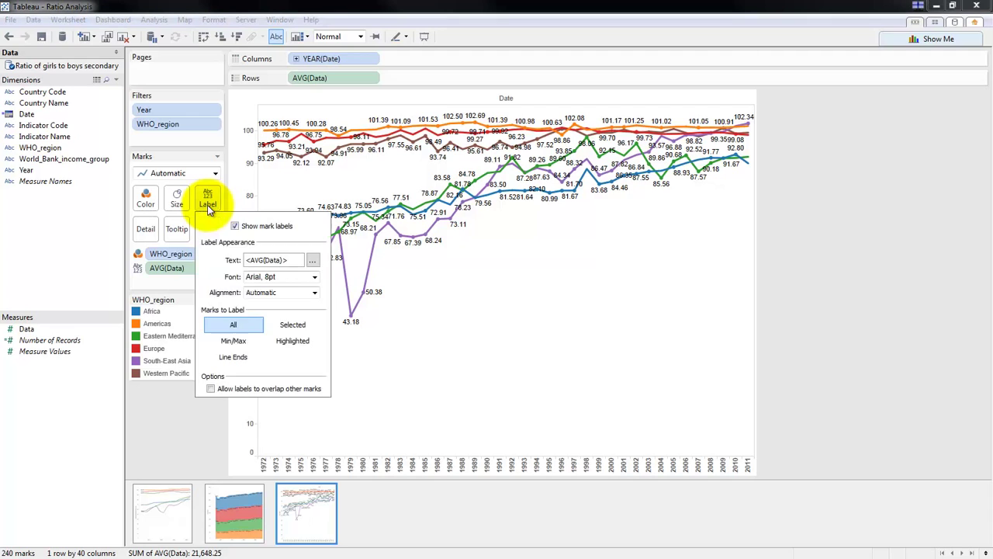
pyautogui.click(233, 357)
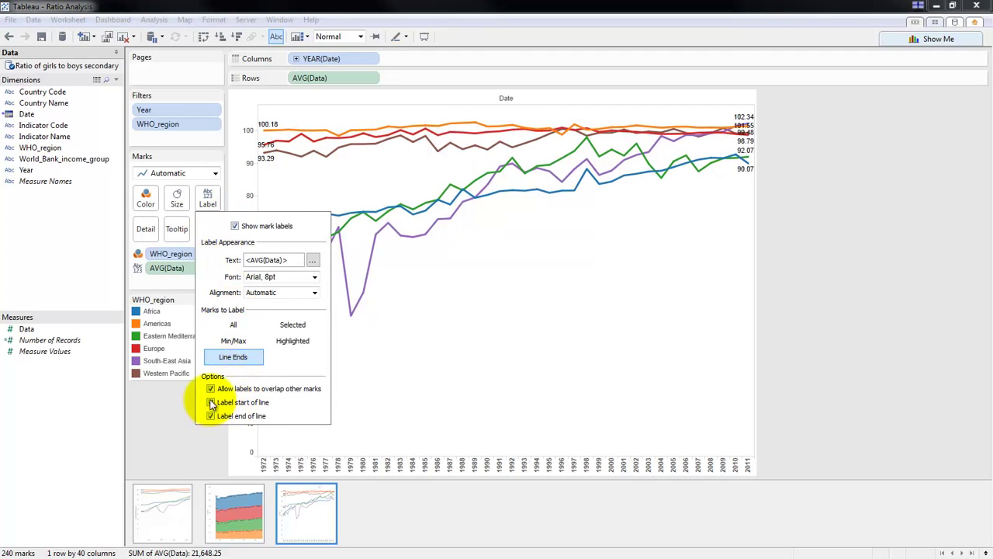
pyautogui.click(212, 389)
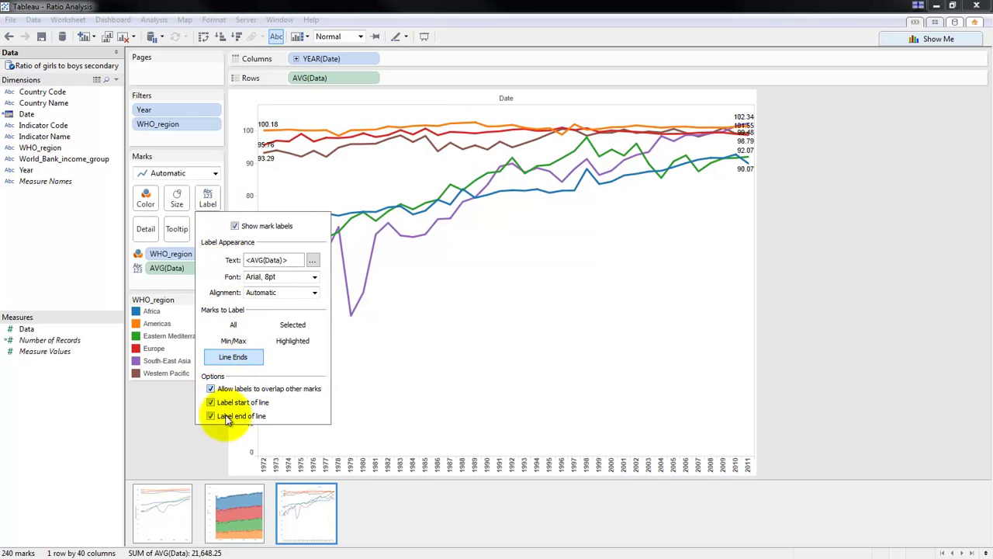
pyautogui.click(543, 365)
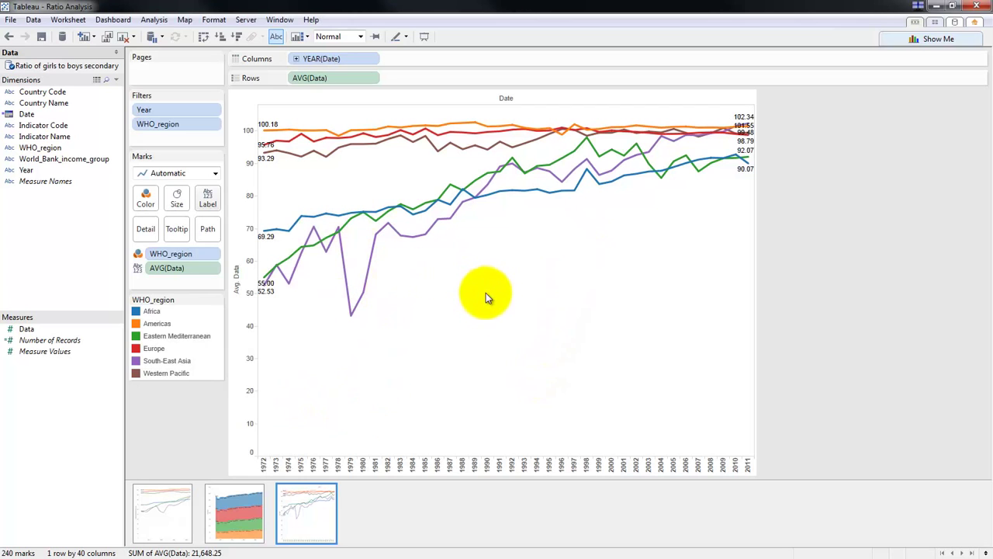
# - Add a new blank fourth worksheet
pyautogui.rightClick(407, 494)
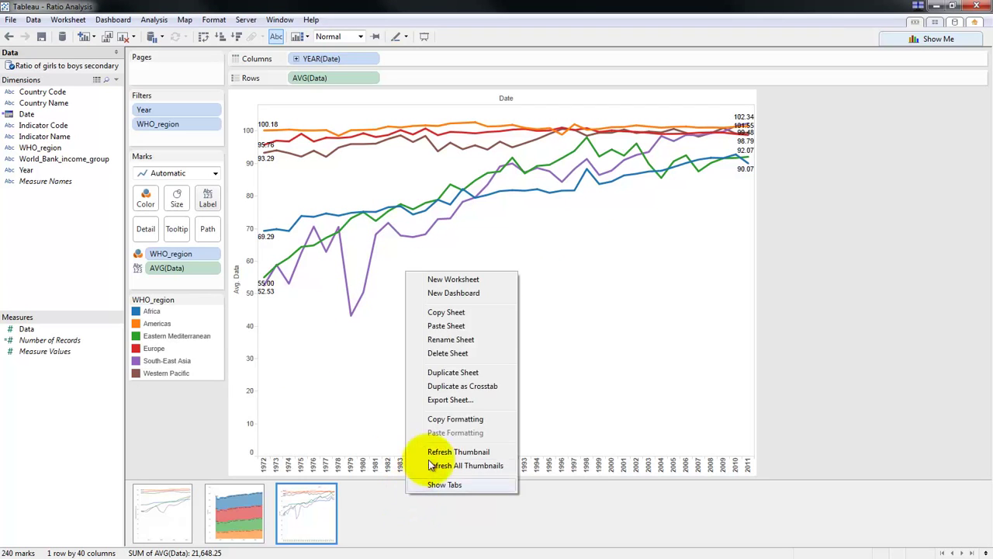
pyautogui.click(492, 279)
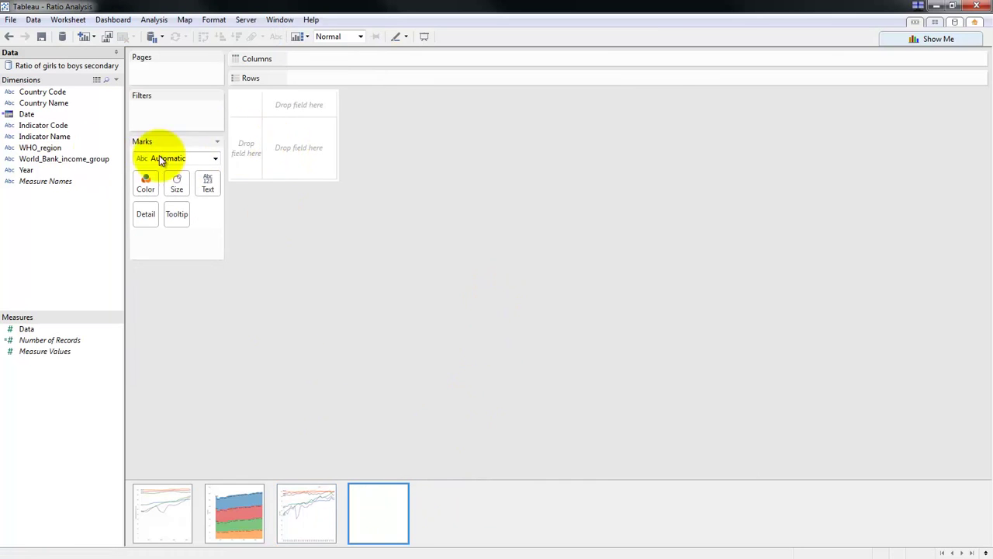
pyautogui.click(237, 514)
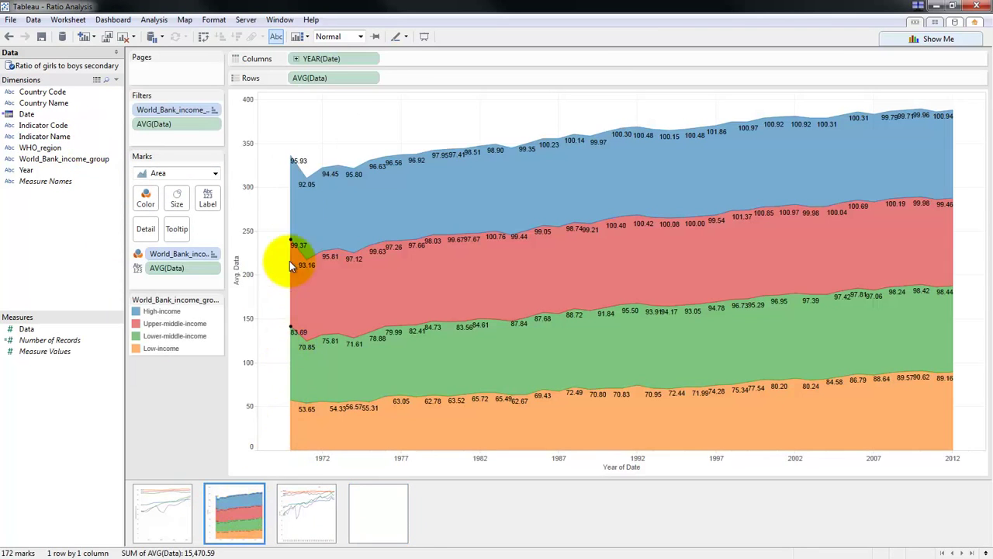
pyautogui.click(388, 528)
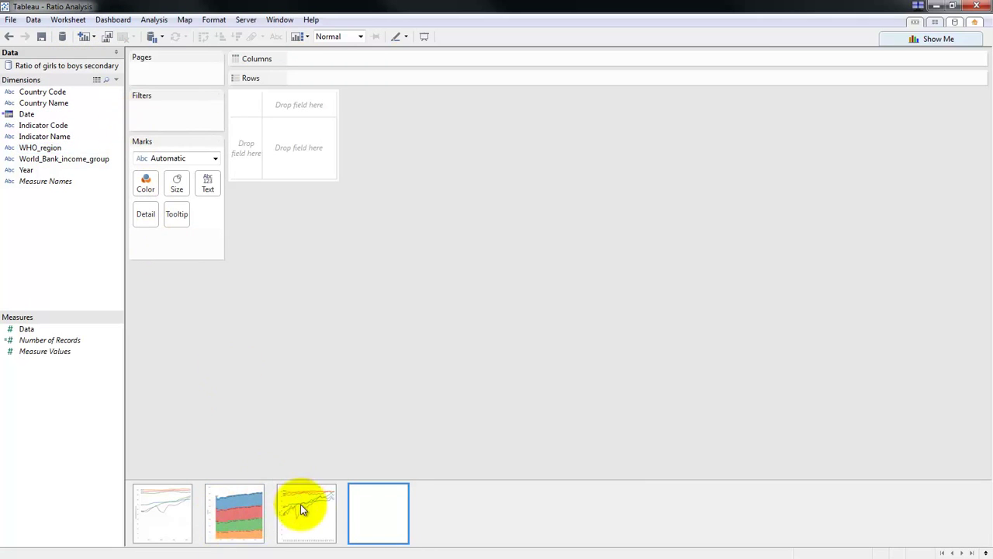
pyautogui.rightClick(359, 500)
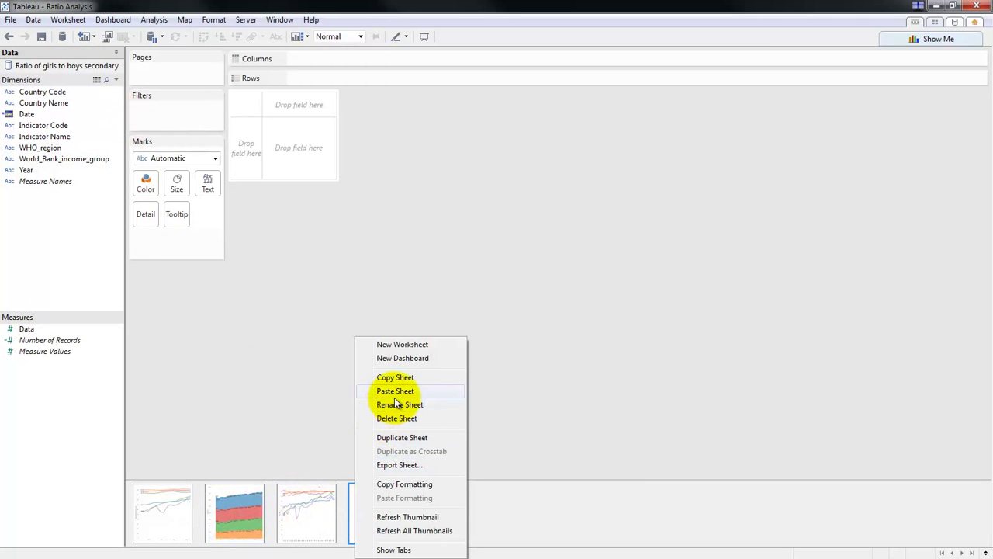
pyautogui.click(204, 320)
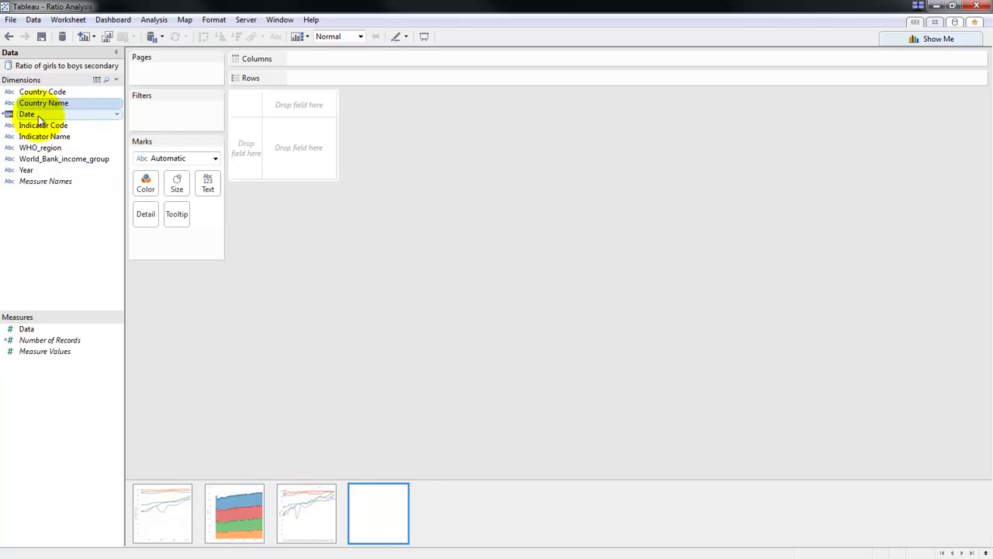
# - Chart yearly count of Data with one line per World_Bank_income_group
pyautogui.moveTo(23, 114)
pyautogui.mouseDown()
pyautogui.moveTo(299, 54)
pyautogui.moveTo(320, 60)
pyautogui.mouseUp()
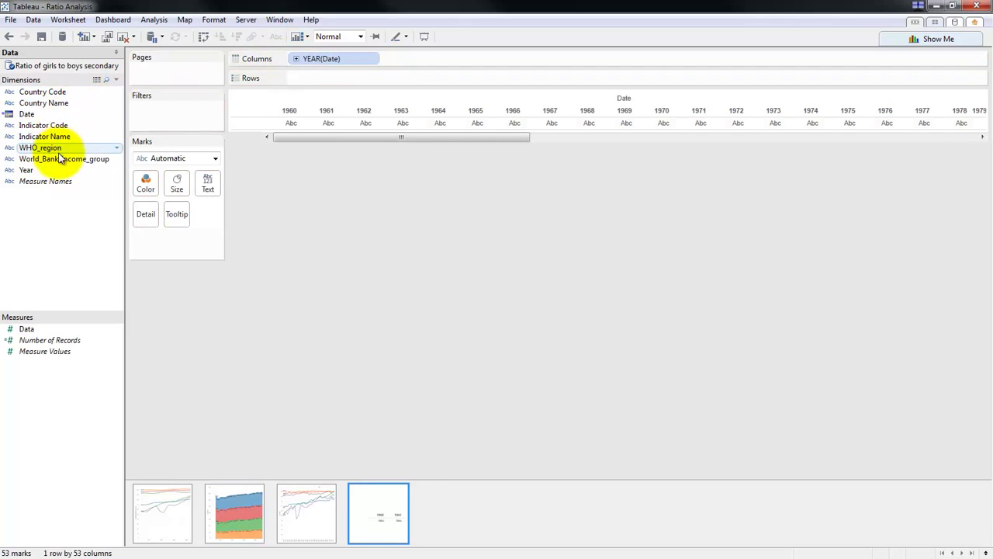
pyautogui.moveTo(26, 328); pyautogui.dragTo(338, 76)
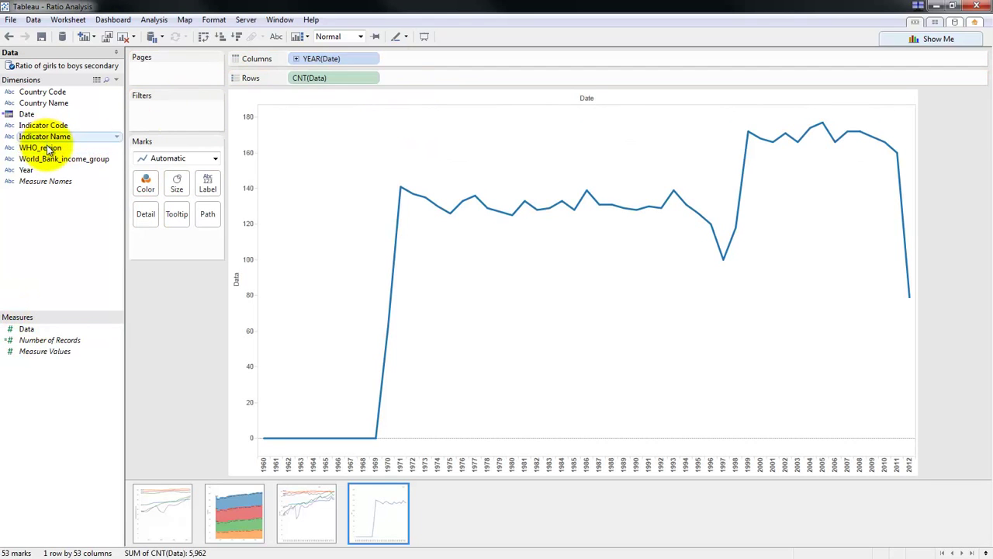
pyautogui.click(47, 158)
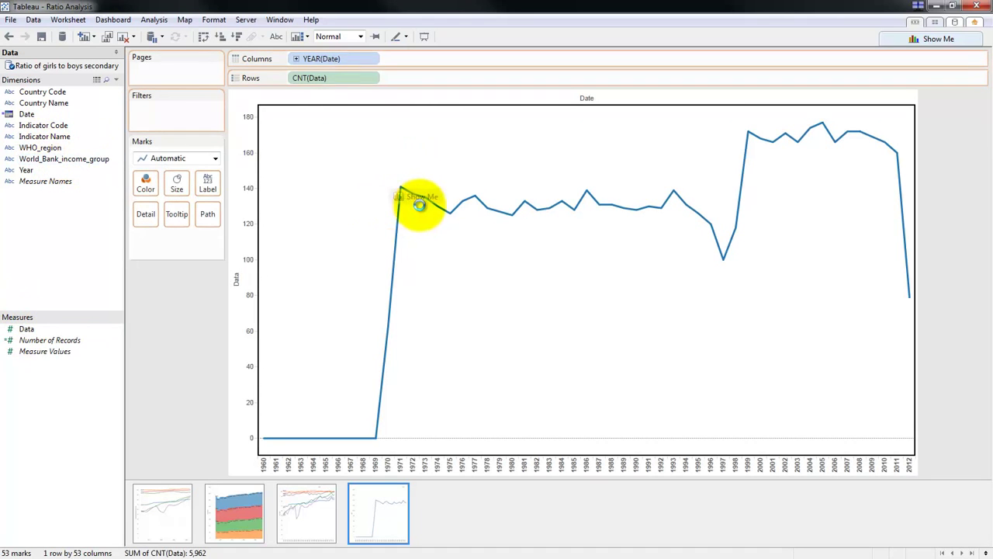
pyautogui.moveTo(245, 177); pyautogui.dragTo(431, 205)
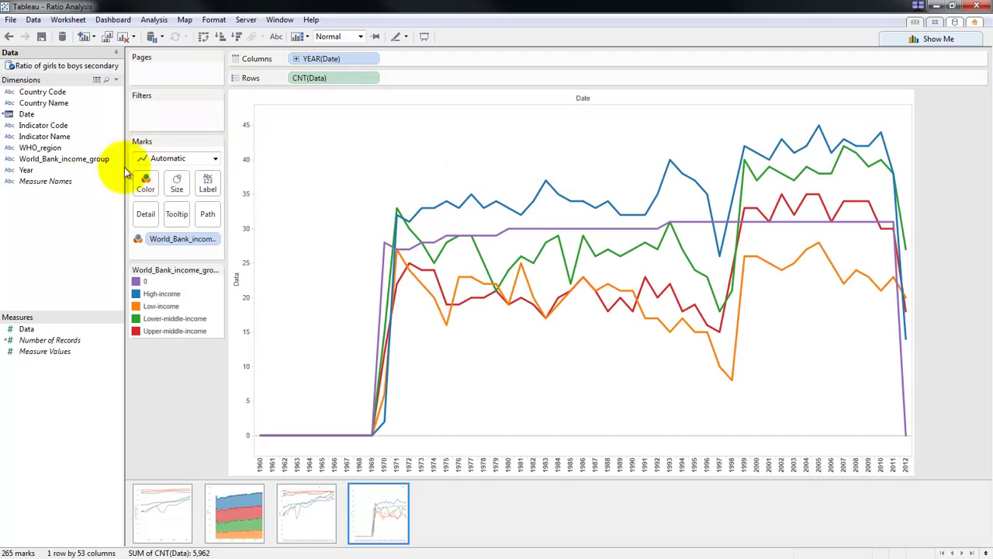
# - Filter WHO_region on the fourth sheet to exclude the 0 region
pyautogui.moveTo(45, 159); pyautogui.dragTo(176, 119)
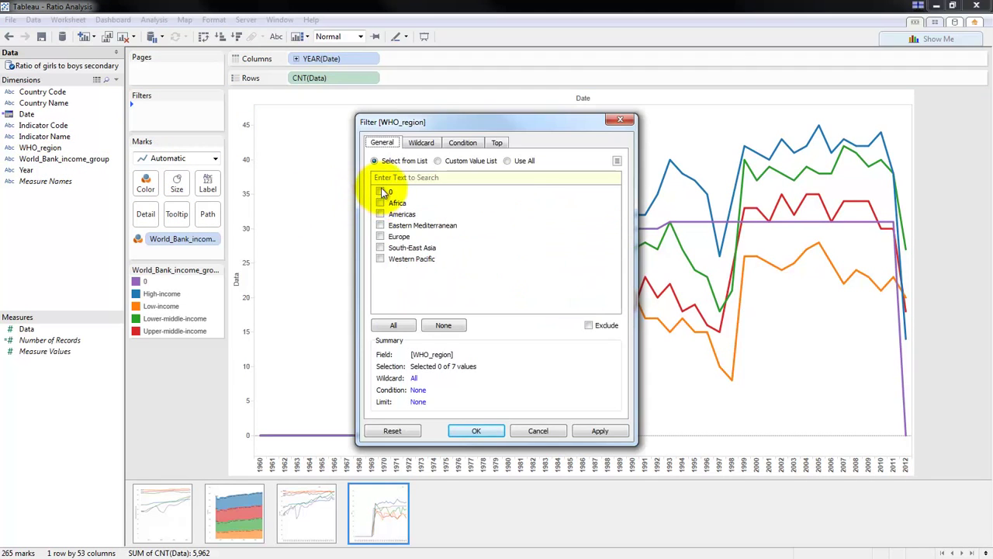
pyautogui.click(393, 324)
pyautogui.click(380, 192)
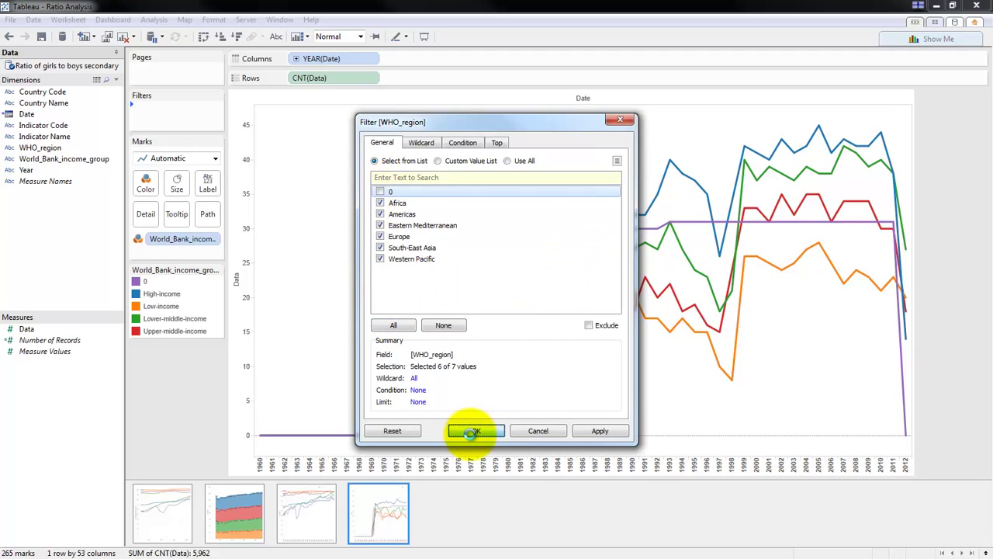
pyautogui.click(471, 431)
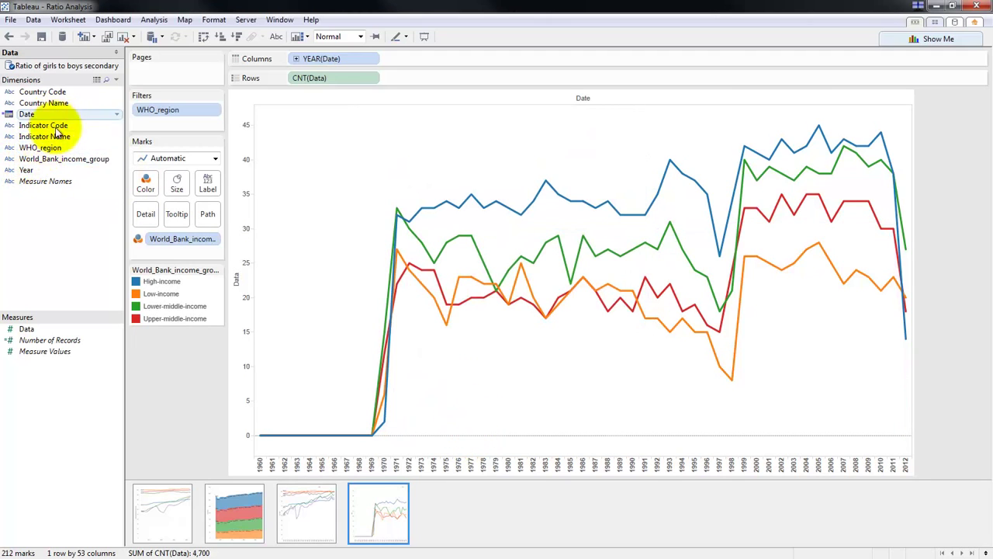
# - Add a Year filter excluding 1960–1971 and 2012
pyautogui.moveTo(25, 169); pyautogui.dragTo(193, 123)
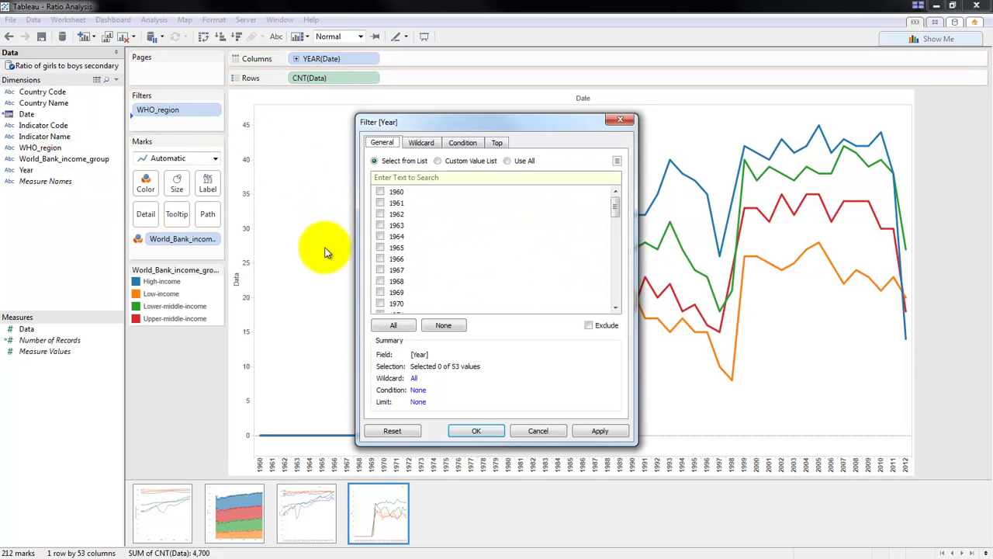
pyautogui.click(394, 325)
pyautogui.click(379, 191)
pyautogui.click(379, 202)
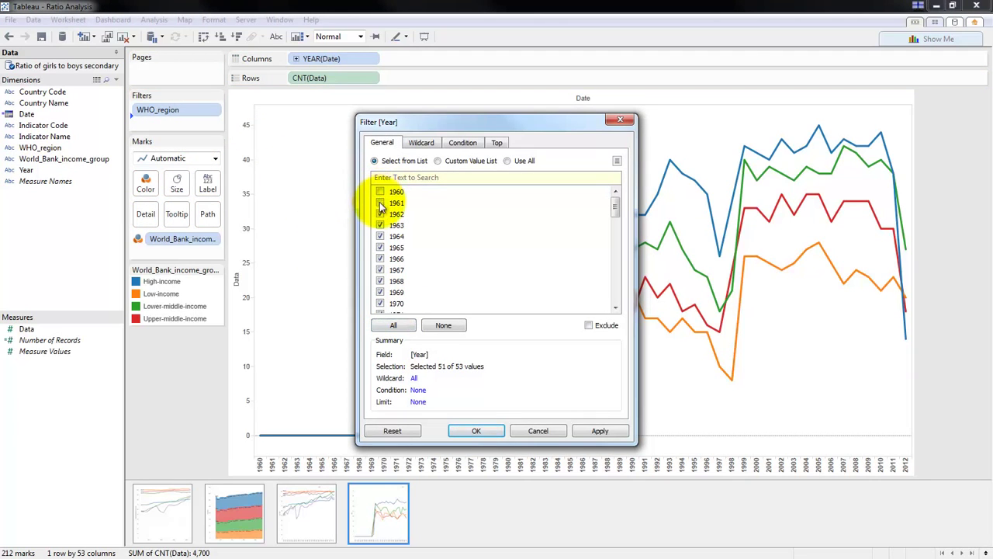
pyautogui.click(379, 225)
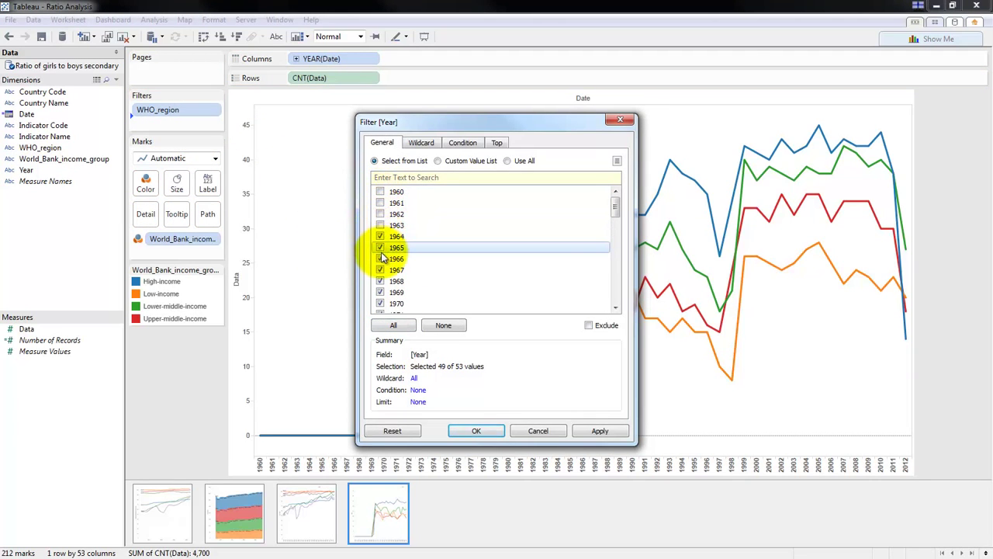
pyautogui.click(379, 236)
pyautogui.click(380, 236)
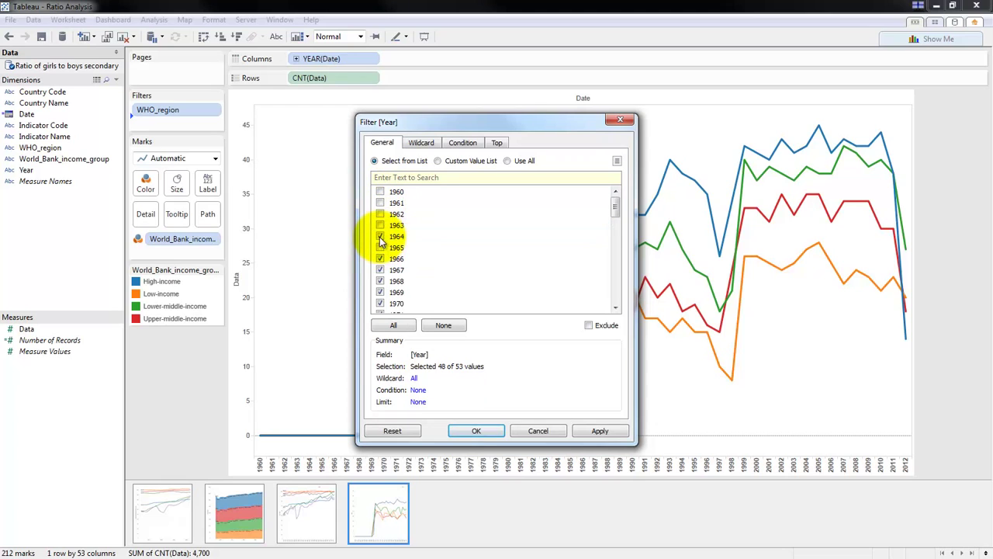
pyautogui.click(379, 259)
pyautogui.click(380, 281)
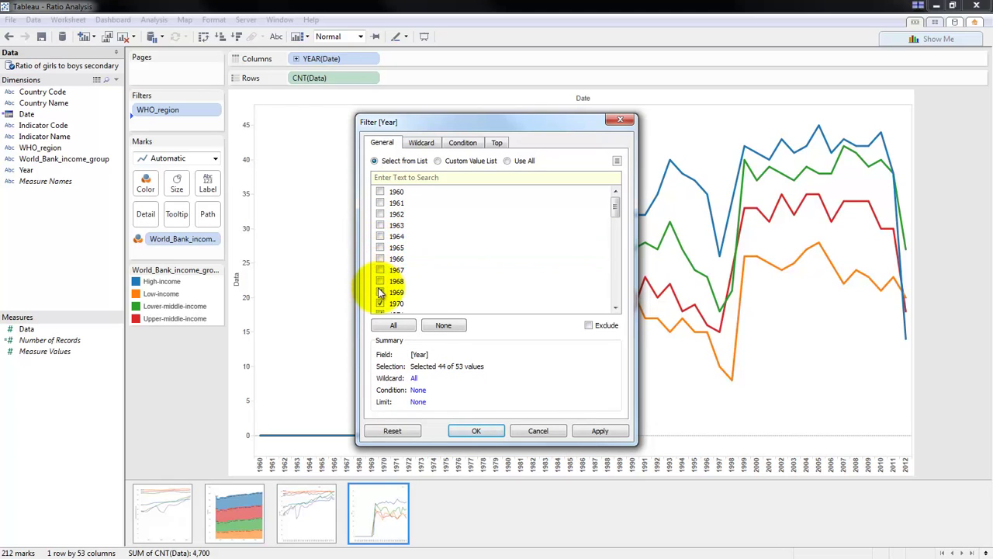
pyautogui.click(380, 303)
pyautogui.click(379, 315)
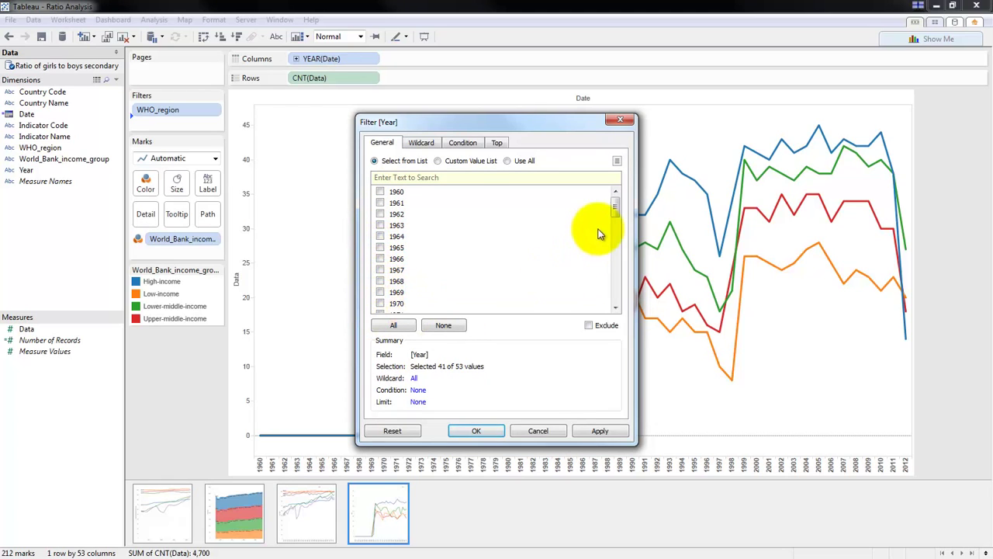
pyautogui.moveTo(614, 204); pyautogui.dragTo(615, 291)
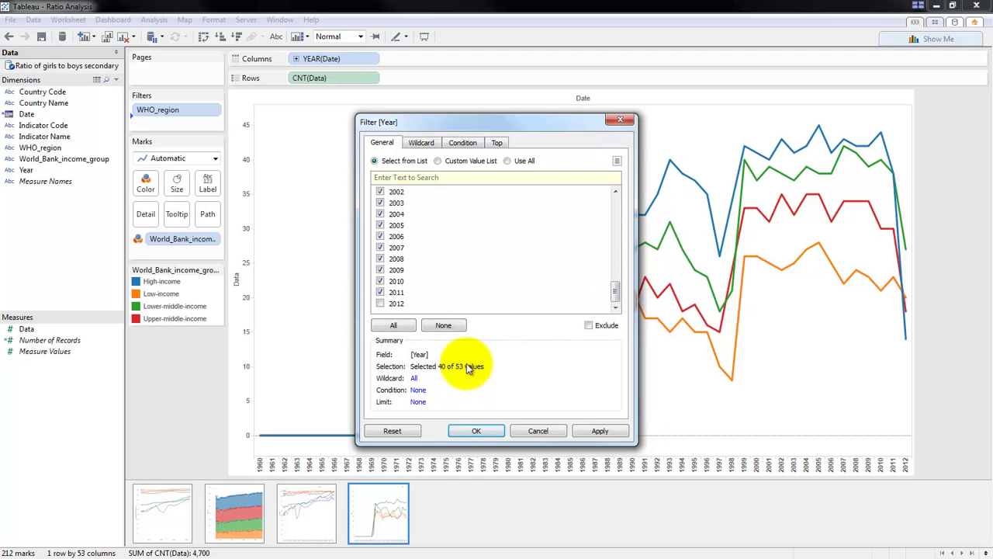
# - Apply the 1972–2011 Year filter and turn the chart into a stacked area of average Data
pyautogui.click(472, 431)
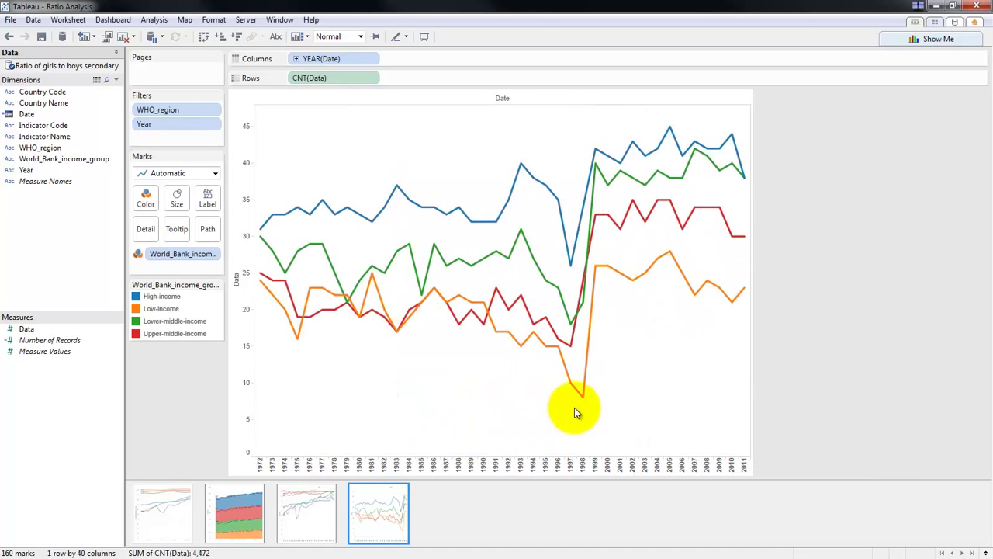
pyautogui.click(948, 40)
pyautogui.moveTo(897, 163)
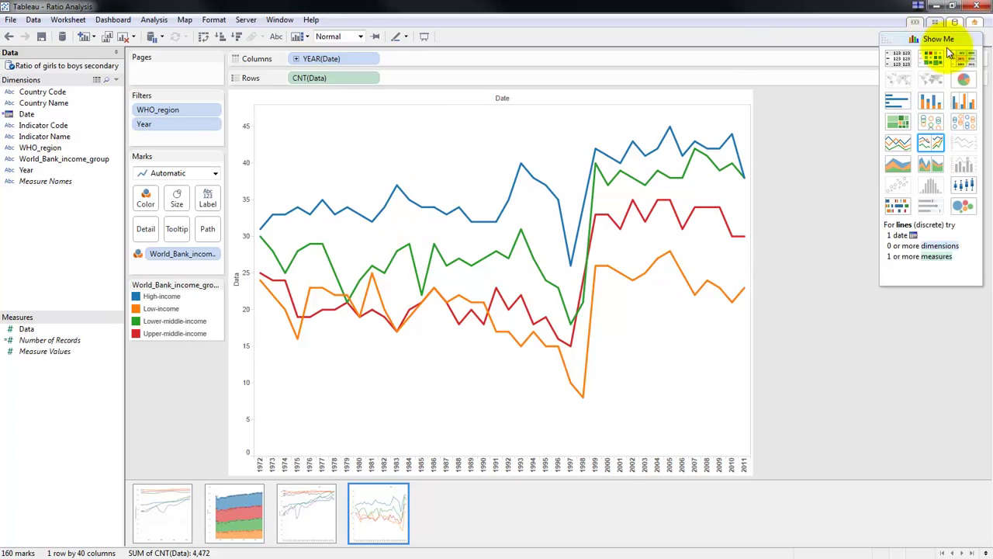
pyautogui.click(897, 162)
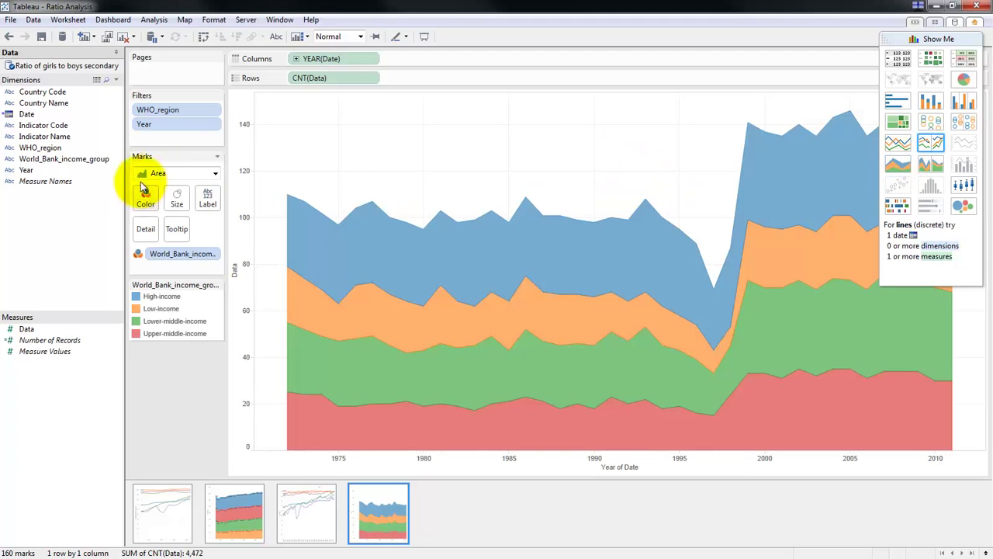
pyautogui.click(373, 76)
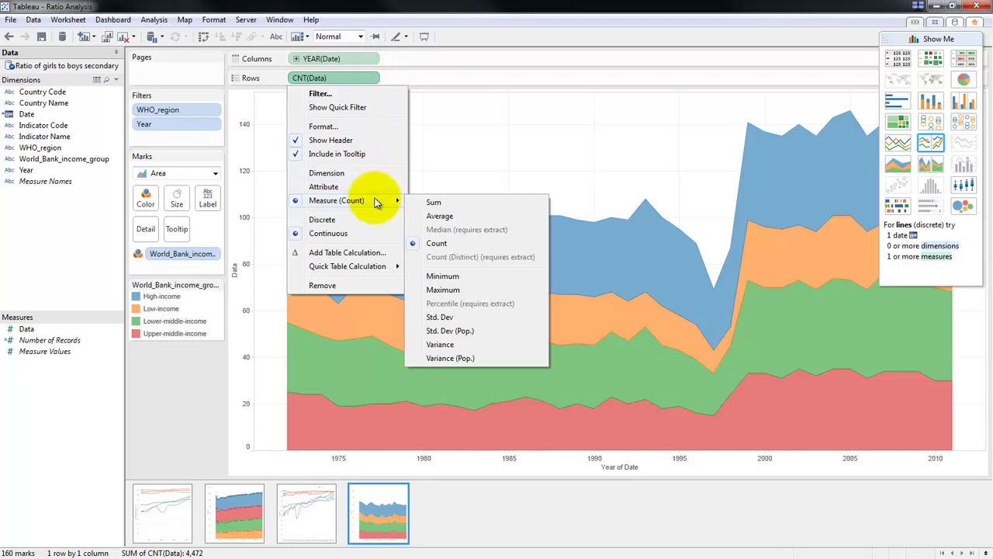
pyautogui.click(432, 214)
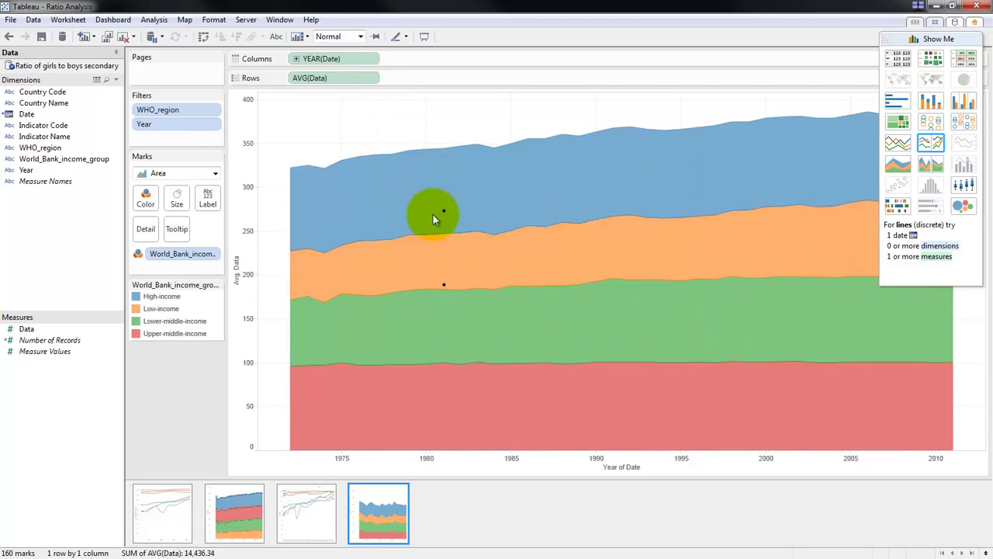
pyautogui.click(931, 39)
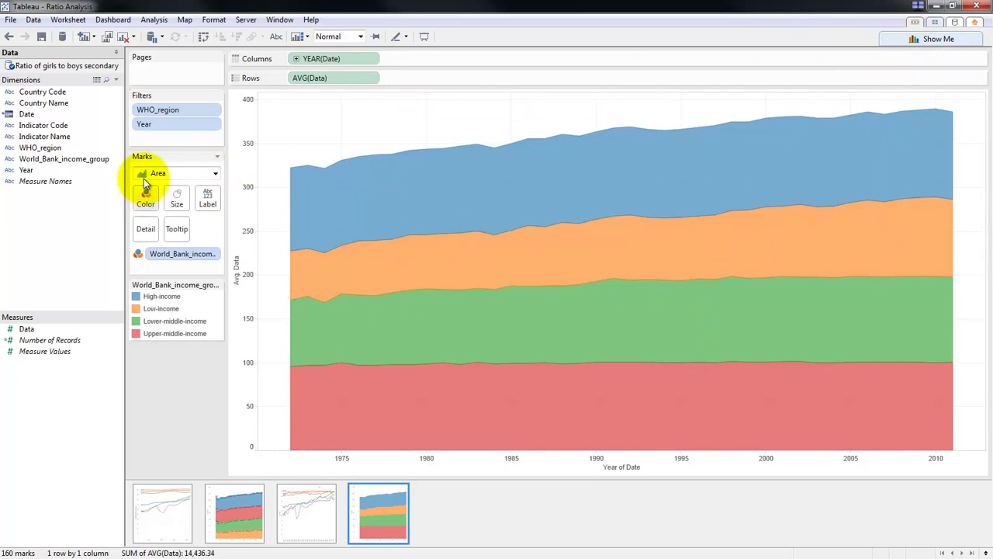
# - Add Data to the area chart labels, aggregated as Average
pyautogui.moveTo(42, 329); pyautogui.dragTo(209, 195)
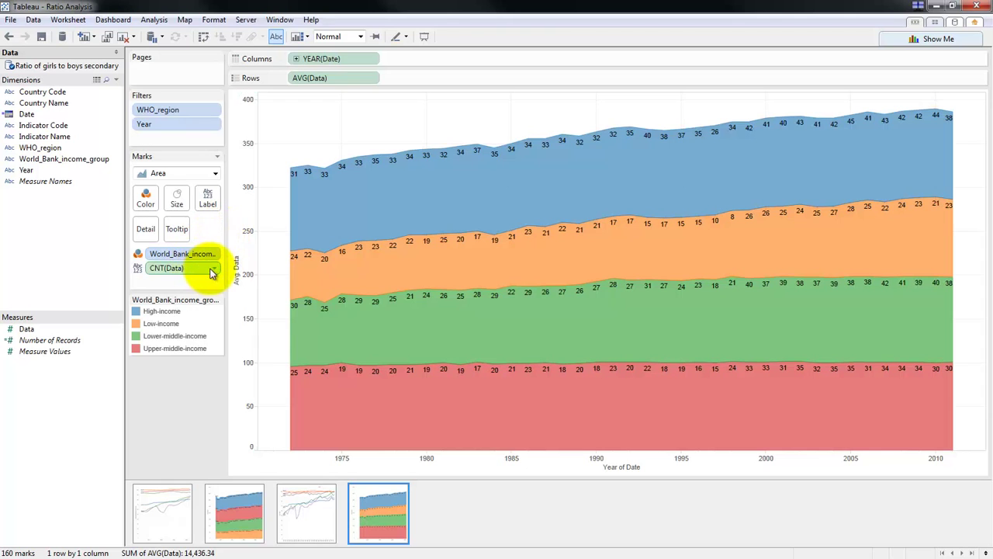
pyautogui.click(212, 269)
pyautogui.moveTo(196, 376)
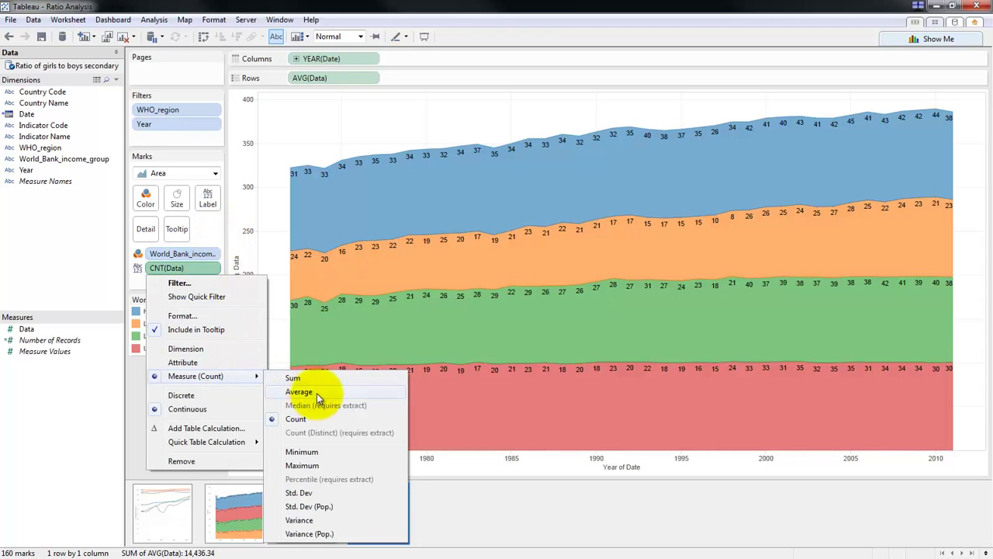
pyautogui.click(310, 331)
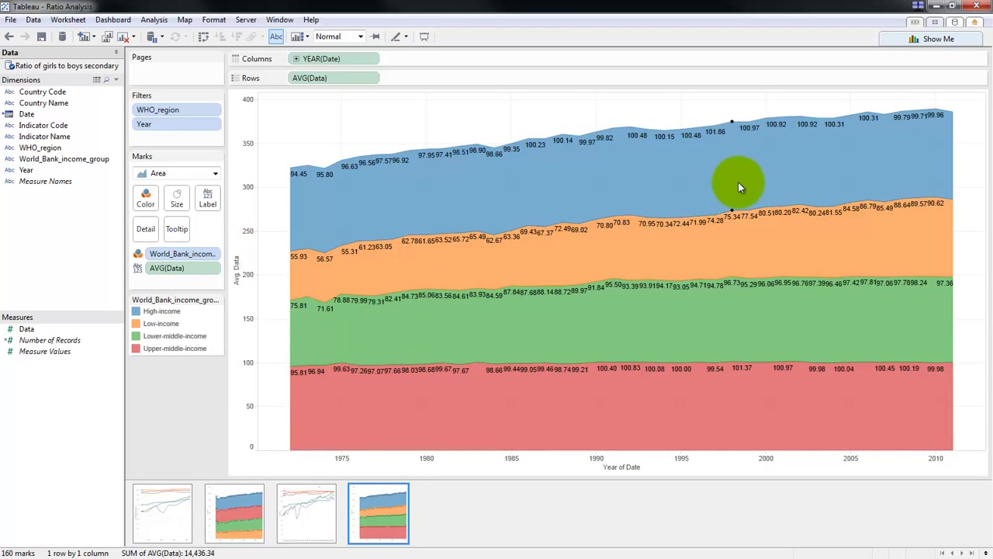
# - Try min/max and highlighted-only label options, then return to labelling all marks
pyautogui.click(209, 269)
pyautogui.click(207, 197)
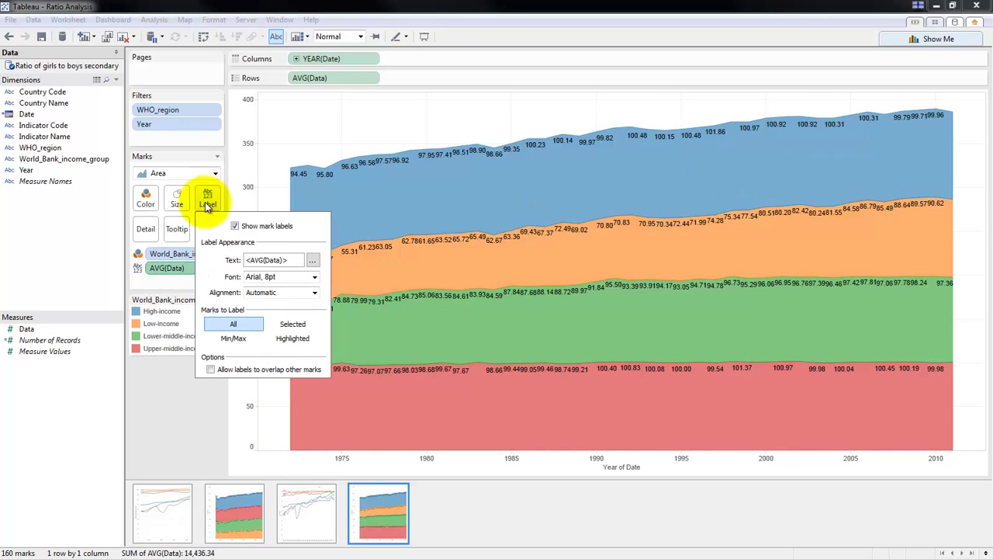
pyautogui.click(256, 339)
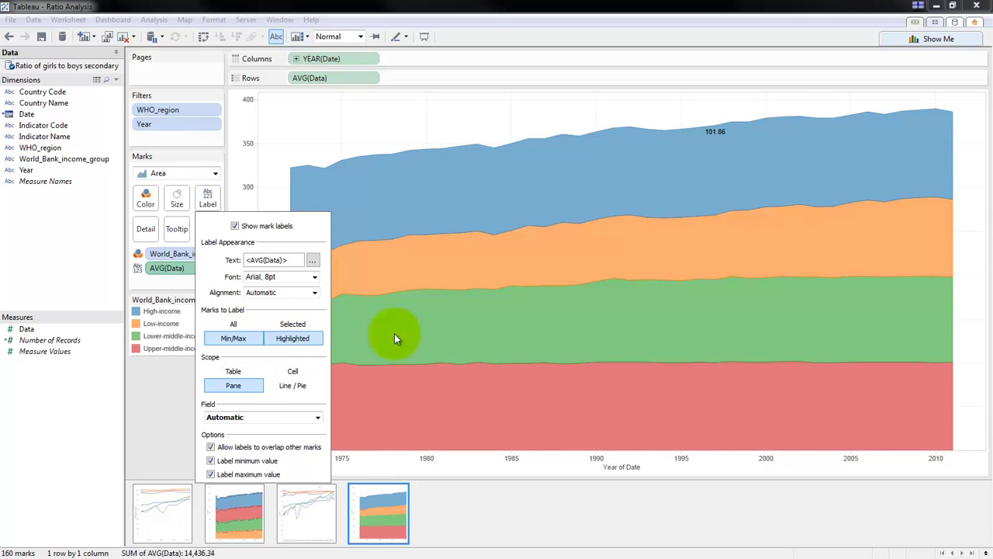
pyautogui.click(296, 388)
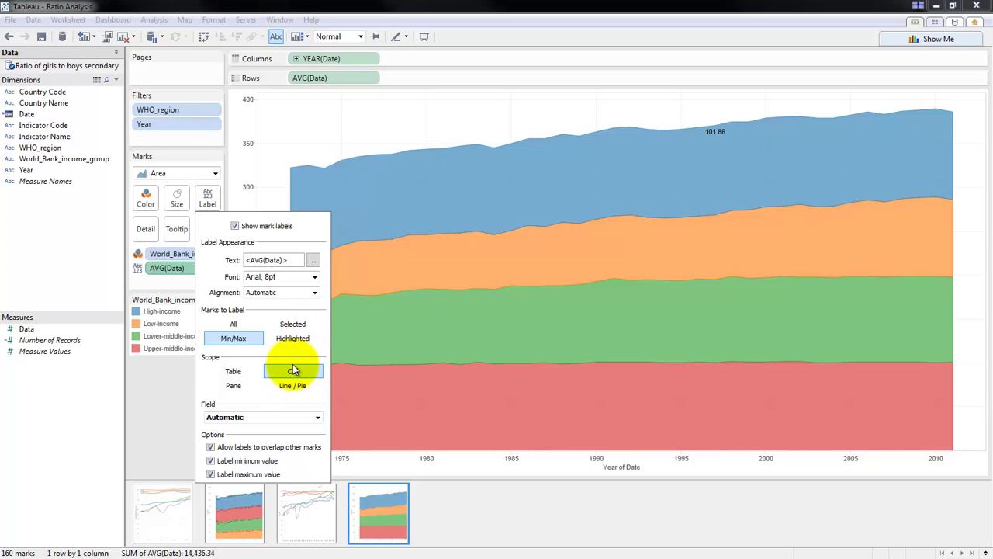
pyautogui.click(292, 338)
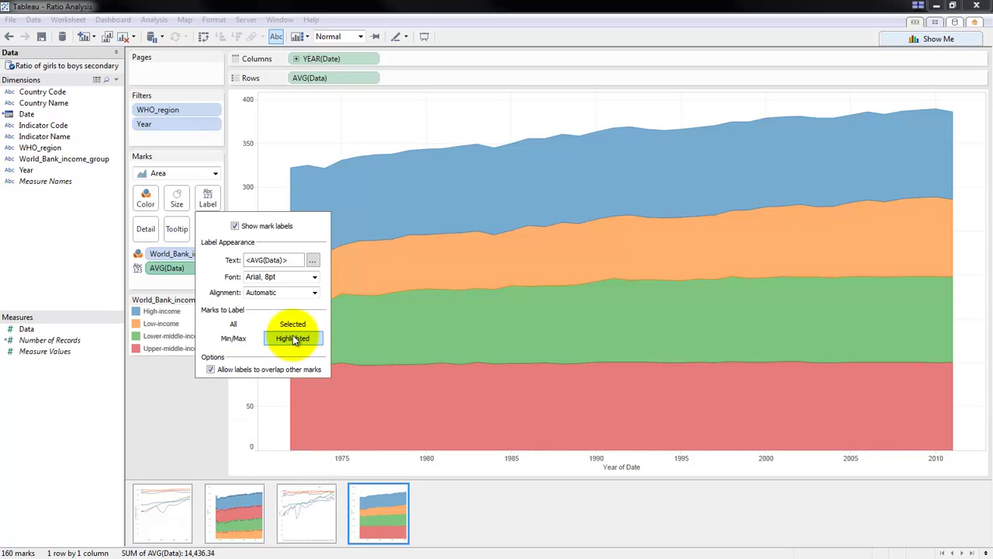
pyautogui.click(233, 339)
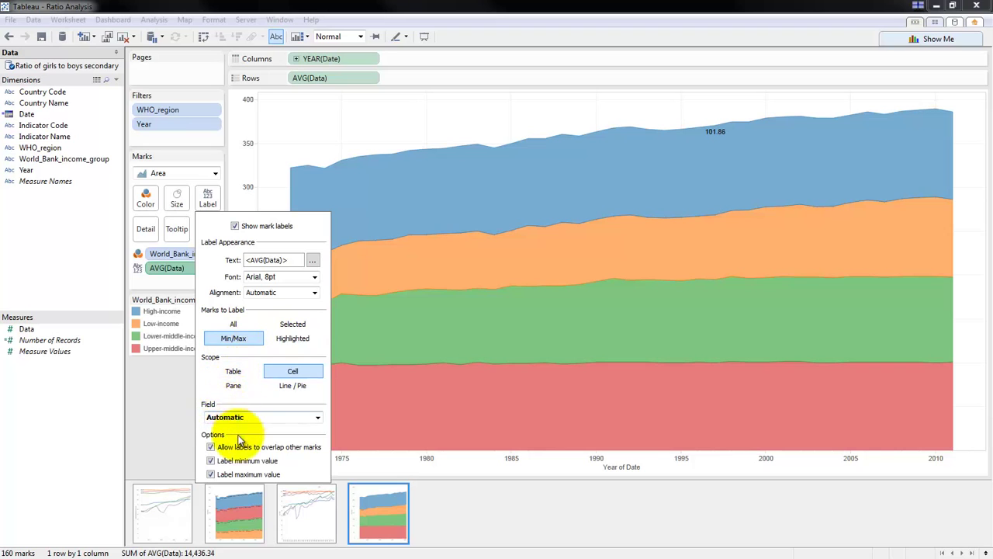
pyautogui.click(235, 373)
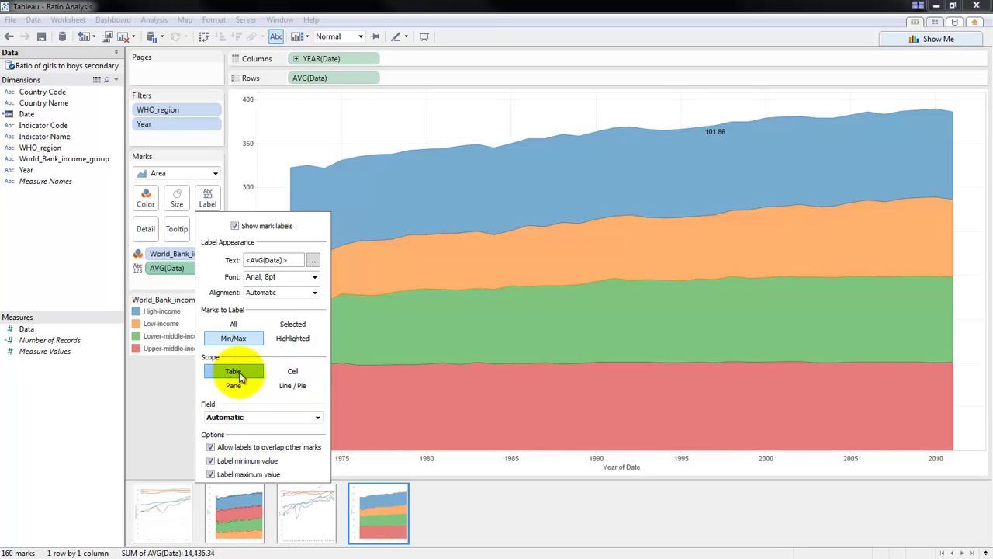
pyautogui.click(254, 323)
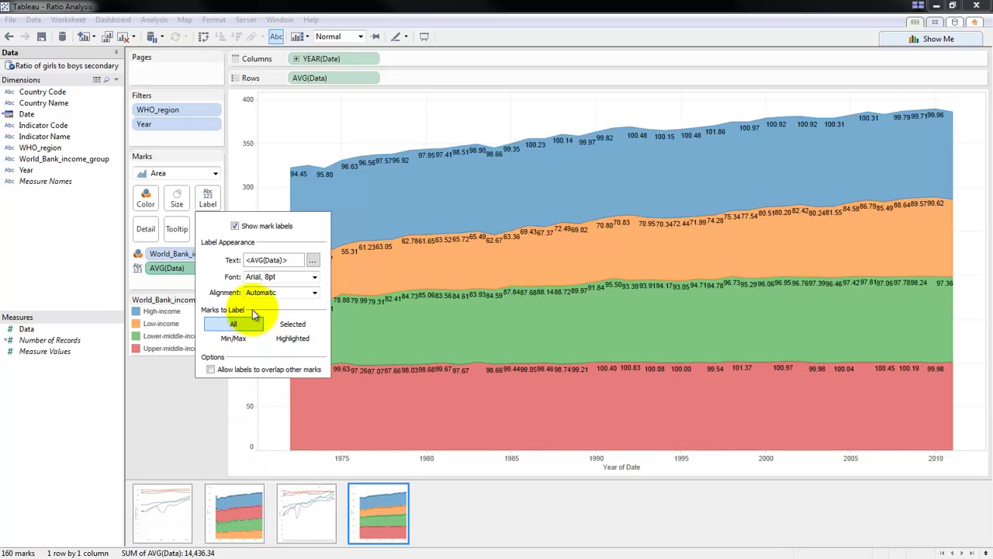
pyautogui.click(367, 114)
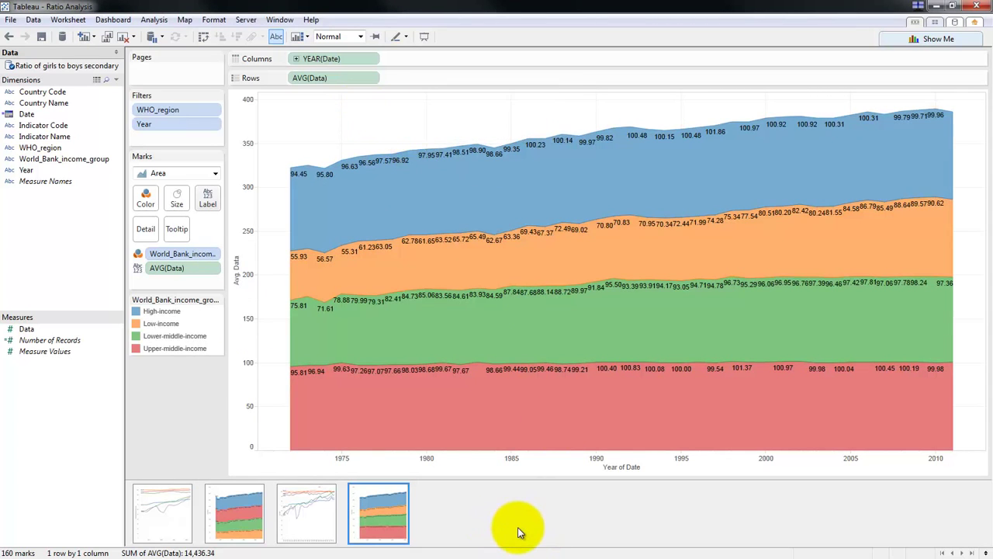
# - Switch to the WHO-region line chart on Sheet 3
pyautogui.click(308, 516)
pyautogui.click(351, 516)
pyautogui.click(312, 519)
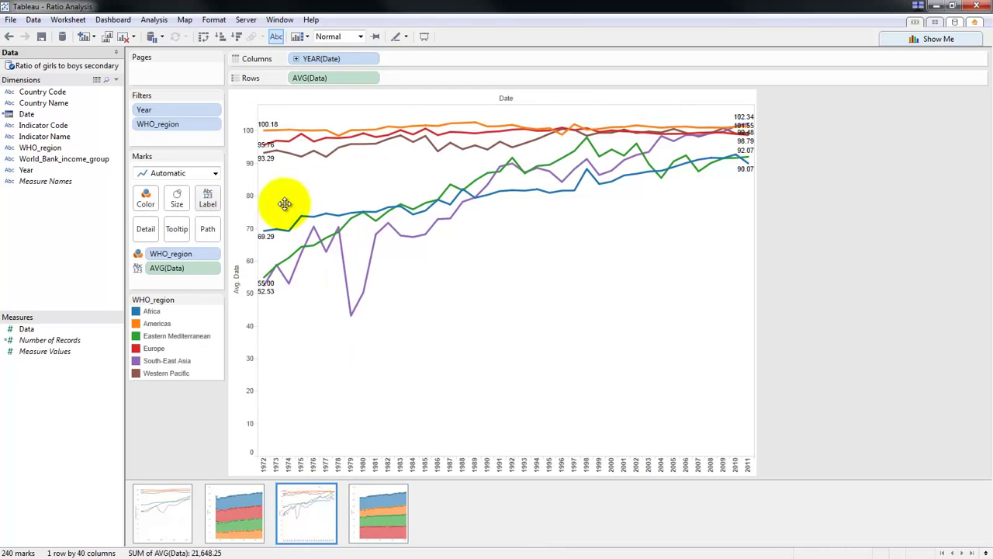
# - Show the workbook in presentation mode, then move to the income-group stacked area chart
pyautogui.click(281, 20)
pyautogui.click(287, 35)
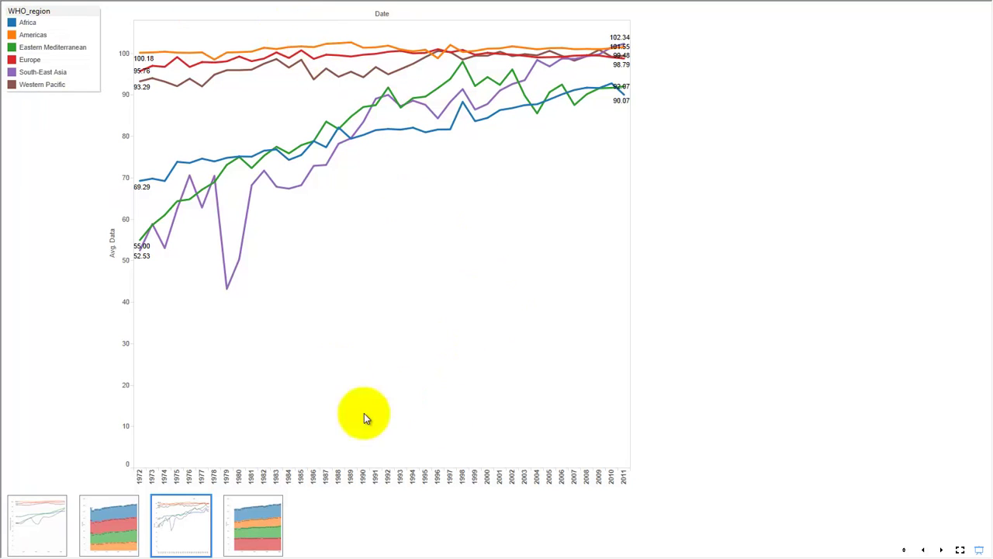
pyautogui.click(243, 536)
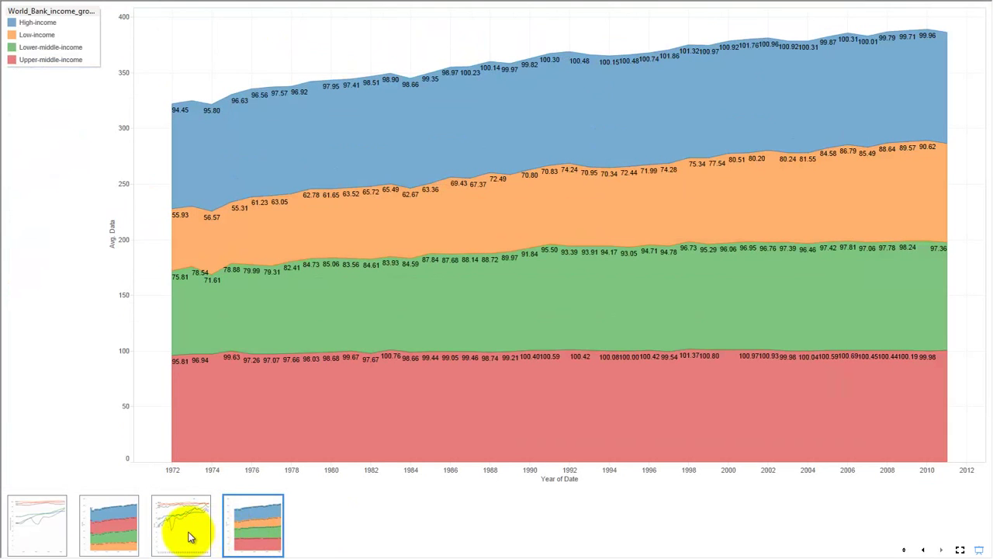